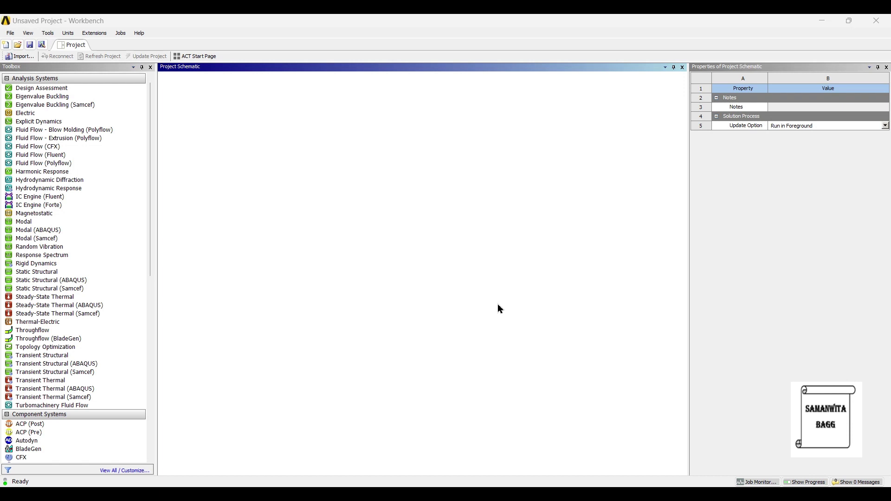
Create a Static Structural system, import disc brake rotor.stp and open the model in Mechanical
{"action": "double_click", "coordinate": [51, 271]}
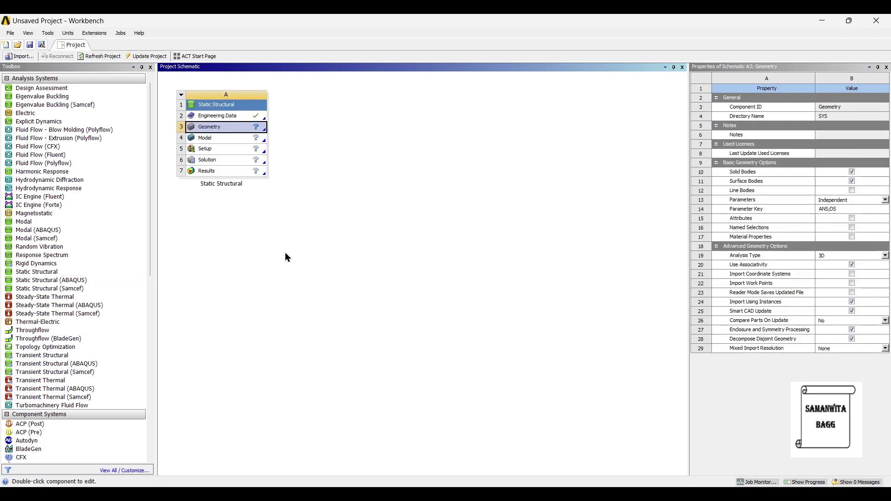
{"action": "right_click", "coordinate": [227, 129]}
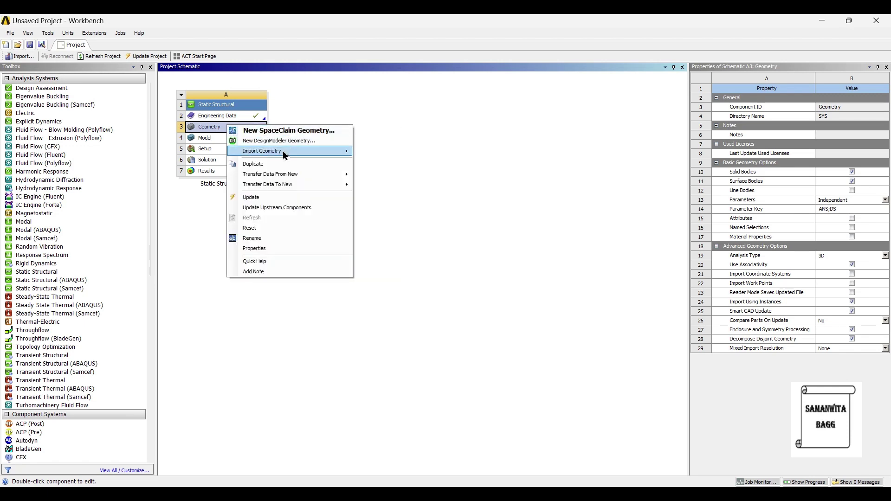
{"action": "mouse_move", "coordinate": [285, 153]}
{"action": "left_click", "coordinate": [367, 152]}
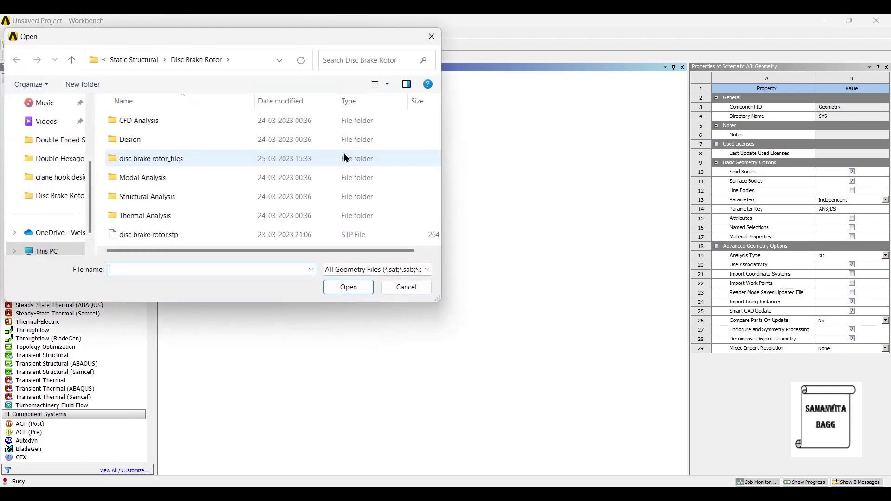
{"action": "left_click", "coordinate": [146, 238]}
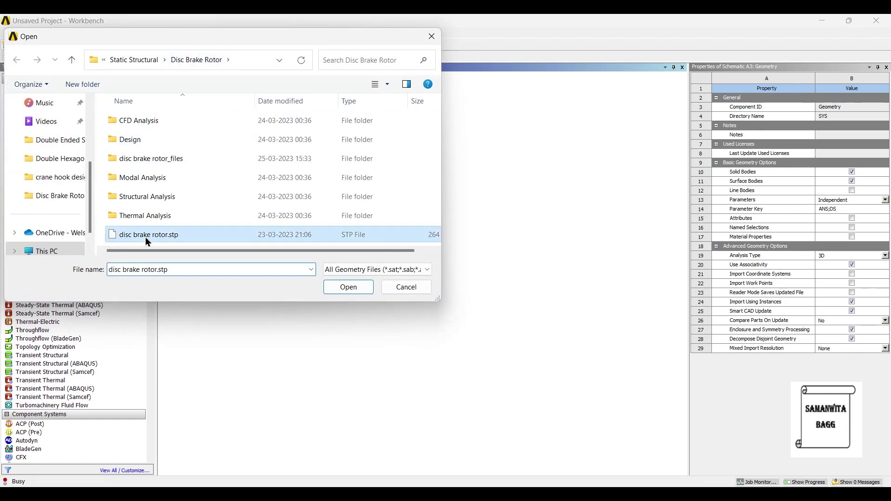
{"action": "left_click", "coordinate": [348, 287]}
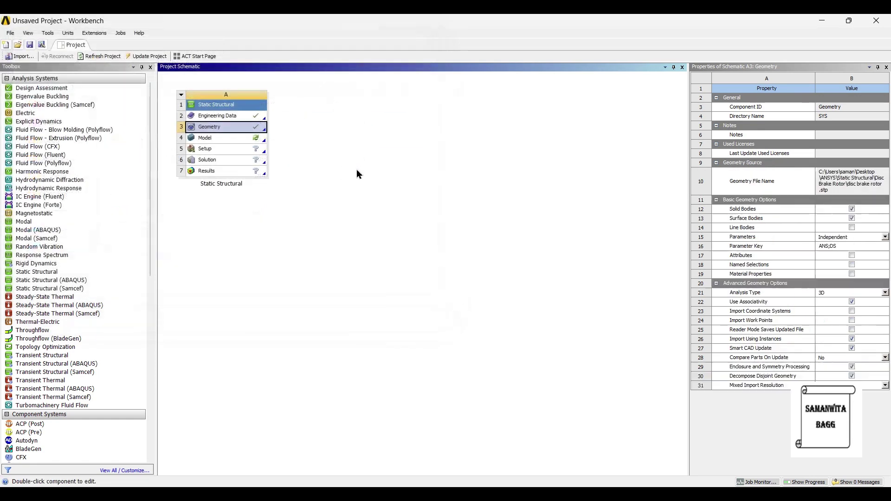
{"action": "double_click", "coordinate": [229, 140]}
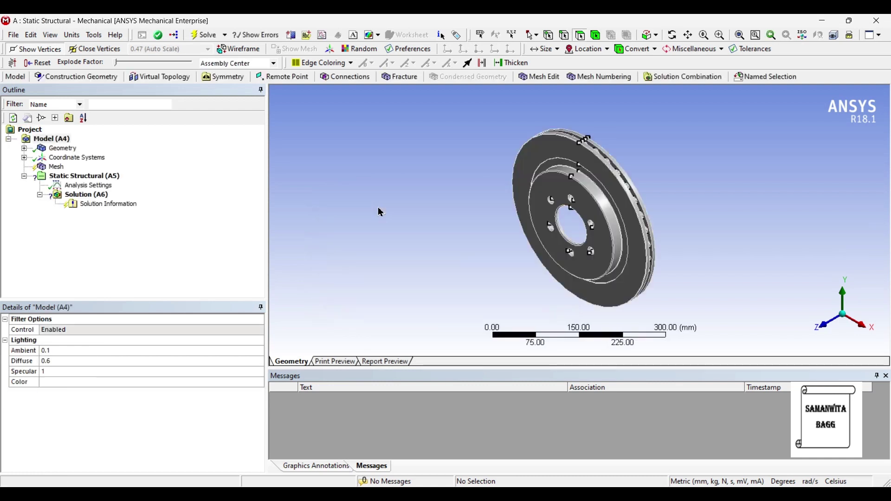
Set the mesh Relevance Center to Fine and generate the rotor mesh with F5
{"action": "left_click", "coordinate": [56, 167]}
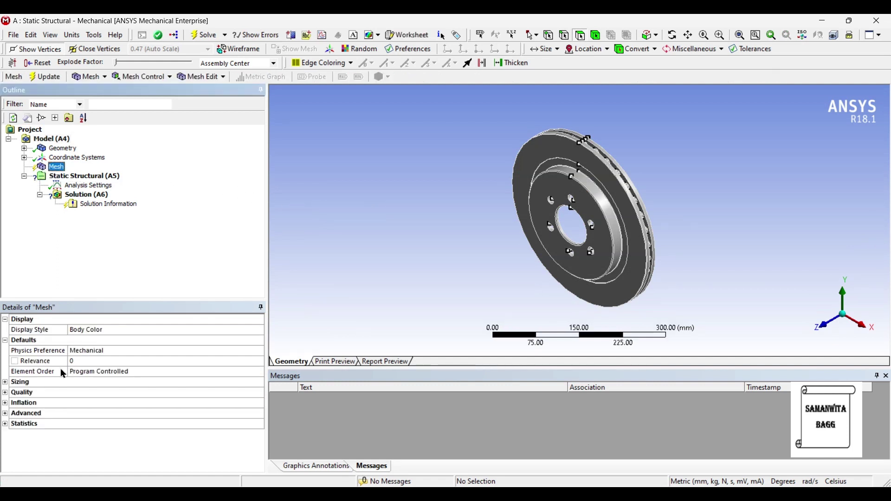
{"action": "left_click", "coordinate": [9, 383]}
{"action": "left_click", "coordinate": [122, 406]}
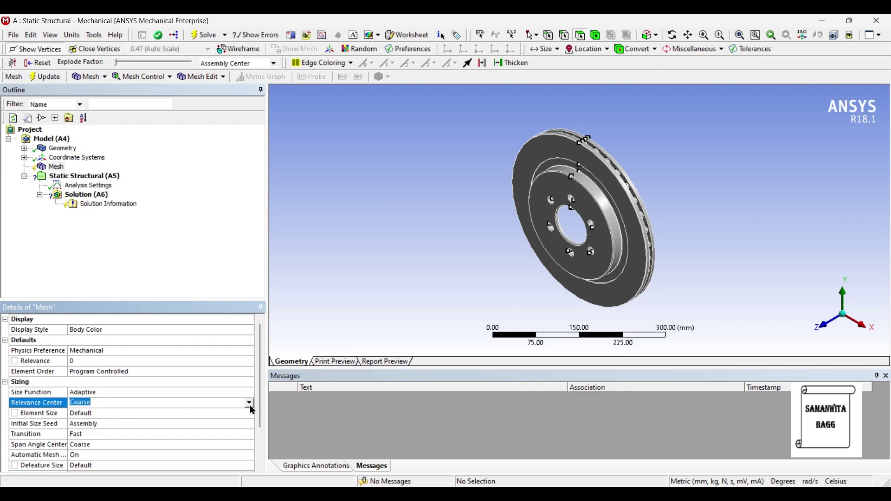
{"action": "left_click", "coordinate": [250, 402]}
{"action": "left_click", "coordinate": [130, 427]}
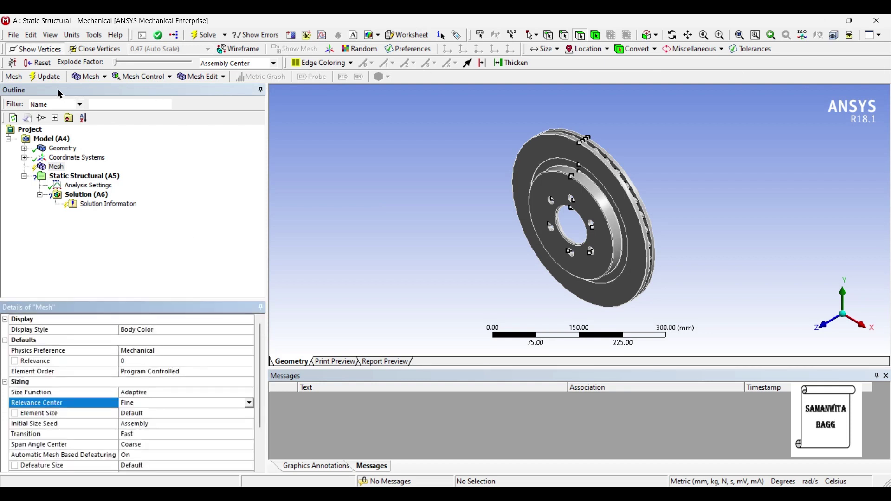
{"action": "key", "text": "F5"}
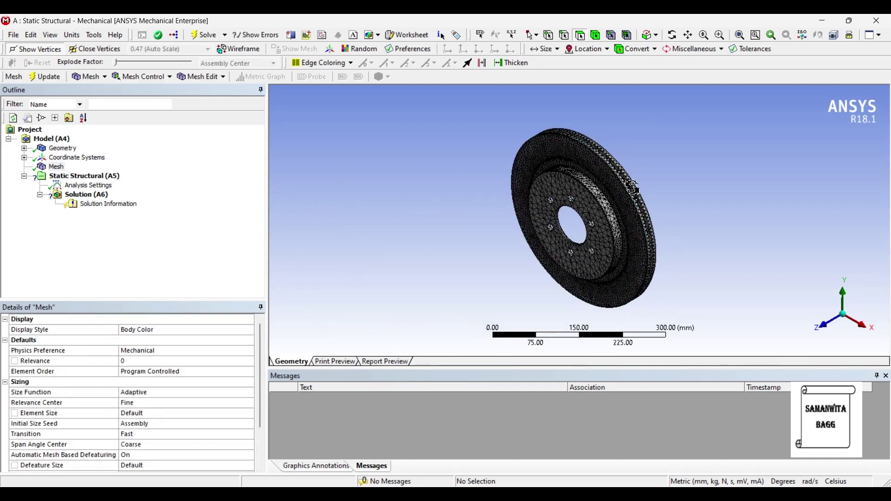
{"action": "left_click_drag", "start_coordinate": [632, 187], "coordinate": [692, 185]}
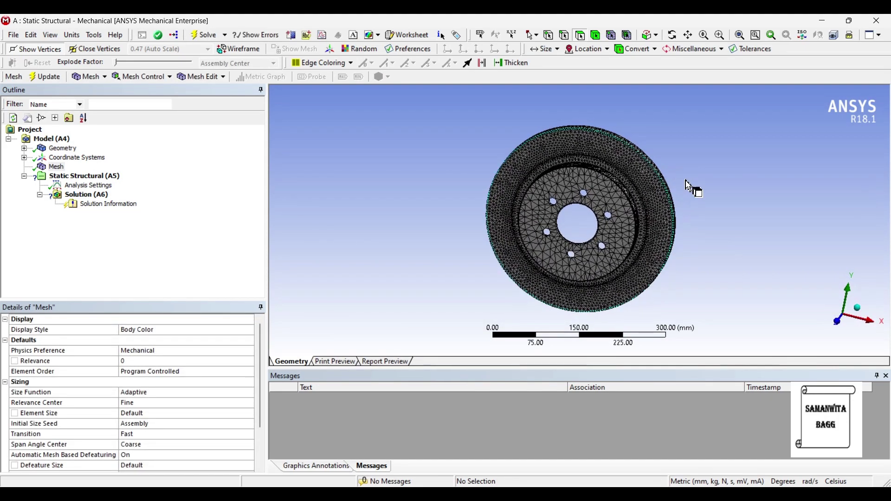
Add a Fixed Support on the rotor's inner hub face
{"action": "left_click", "coordinate": [108, 178]}
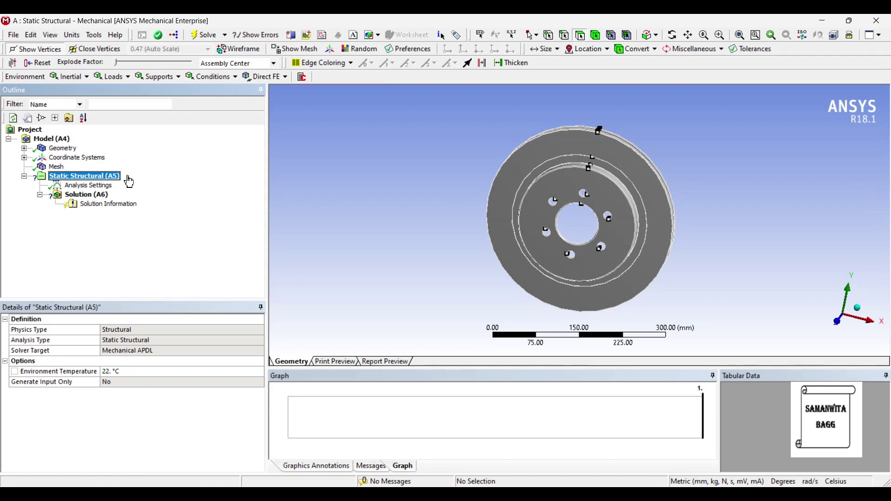
{"action": "right_click", "coordinate": [108, 179]}
{"action": "mouse_move", "coordinate": [132, 181]}
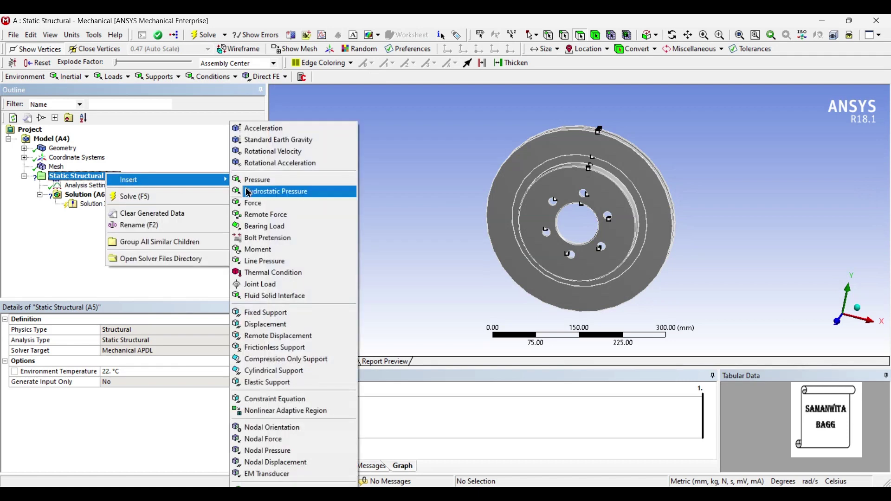
{"action": "left_click", "coordinate": [301, 313]}
{"action": "left_click", "coordinate": [558, 190]}
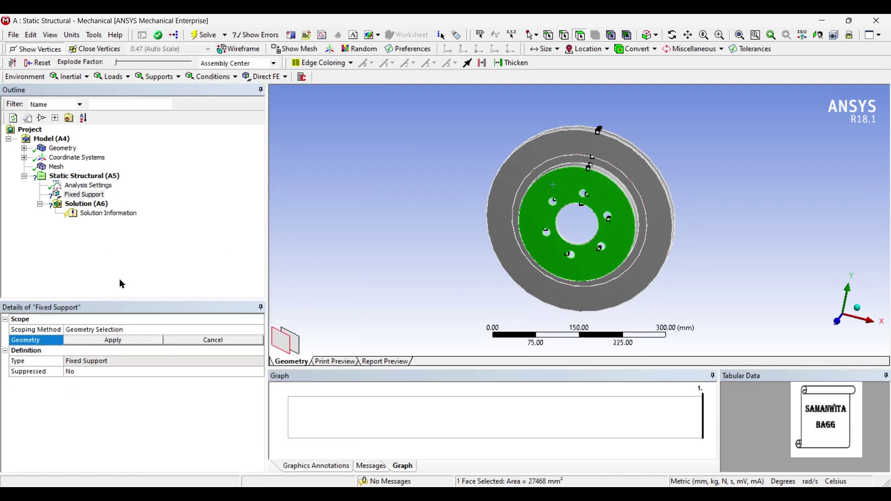
{"action": "left_click", "coordinate": [96, 341]}
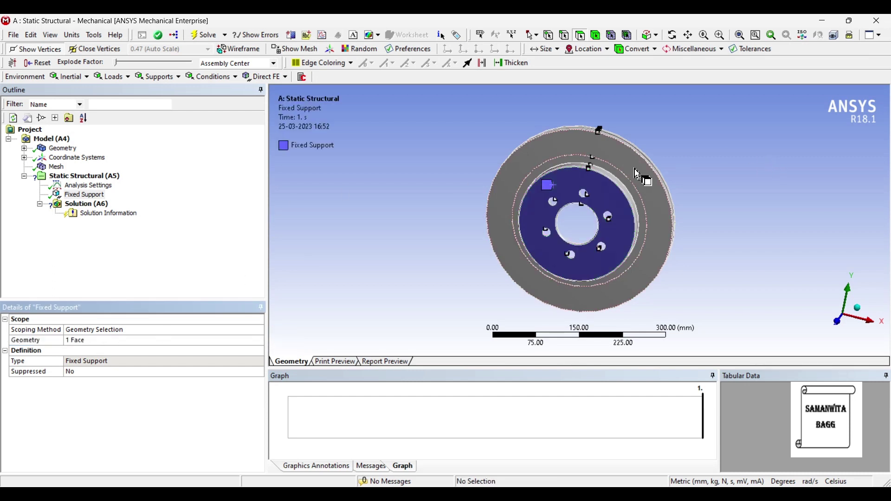
Apply a 2 MPa Pressure to the rotor's outer braking ring face
{"action": "left_click", "coordinate": [620, 163]}
{"action": "right_click", "coordinate": [618, 160]}
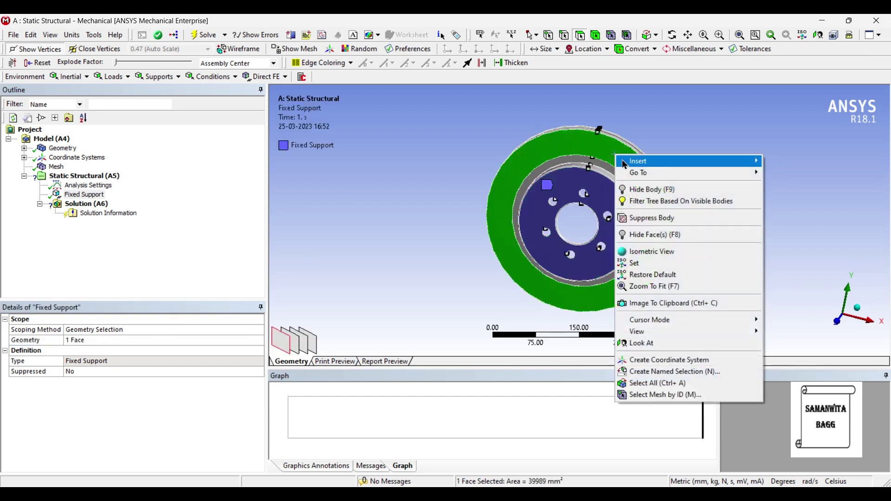
{"action": "mouse_move", "coordinate": [622, 161]}
{"action": "left_click", "coordinate": [814, 214]}
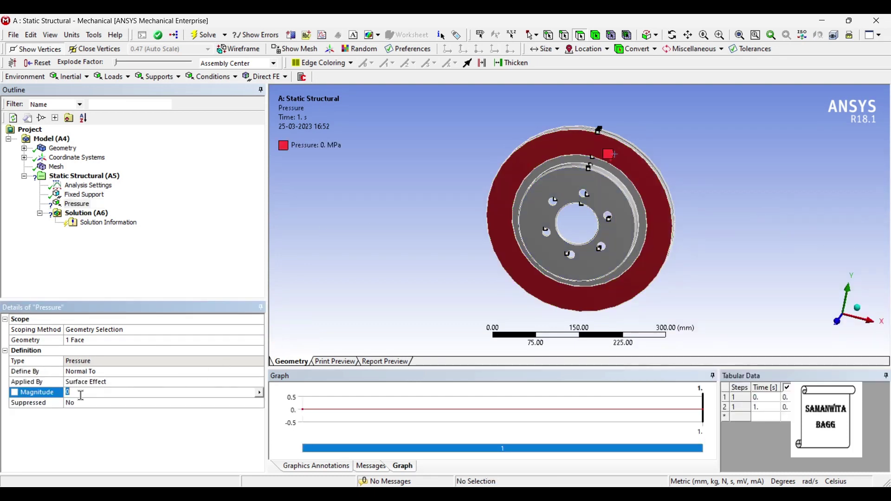
{"action": "type", "text": "2"}
{"action": "key", "text": "Return"}
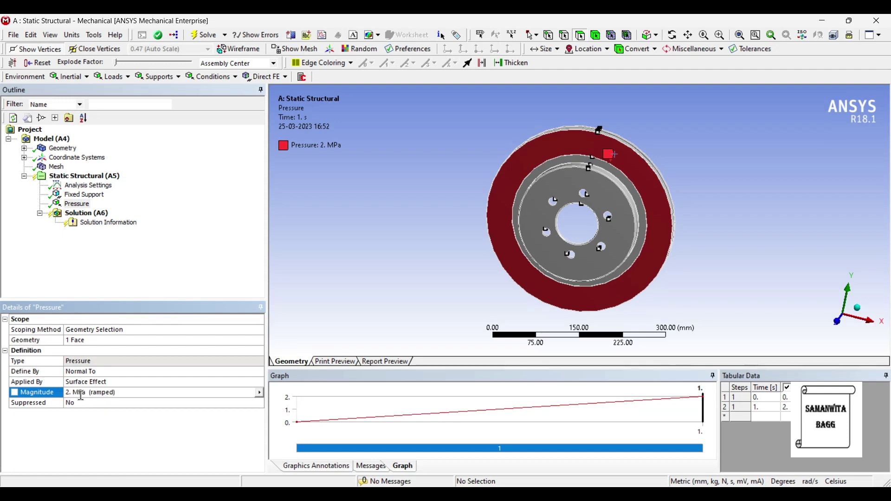
{"action": "middle_click_drag", "start_coordinate": [599, 231], "coordinate": [565, 199]}
{"action": "left_click", "coordinate": [571, 187]}
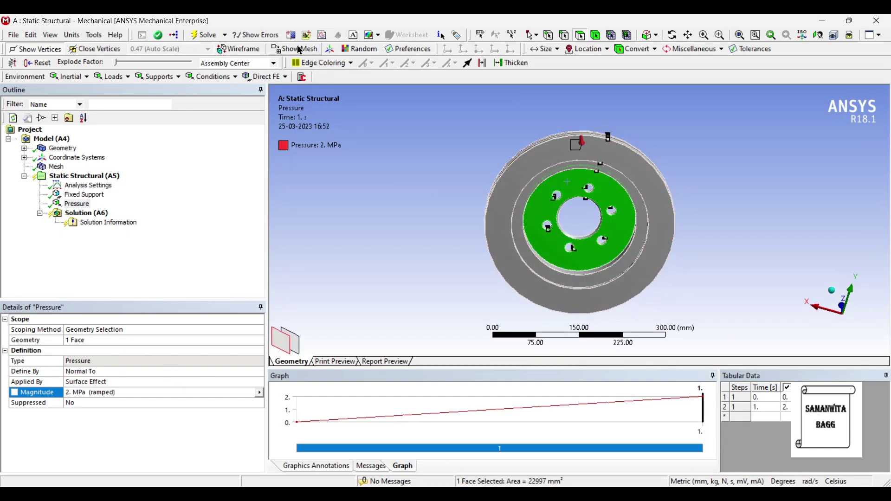
Add a 55 rad/s Rotational Velocity to the whole disc body
{"action": "left_click", "coordinate": [596, 35]}
{"action": "left_click", "coordinate": [497, 168]}
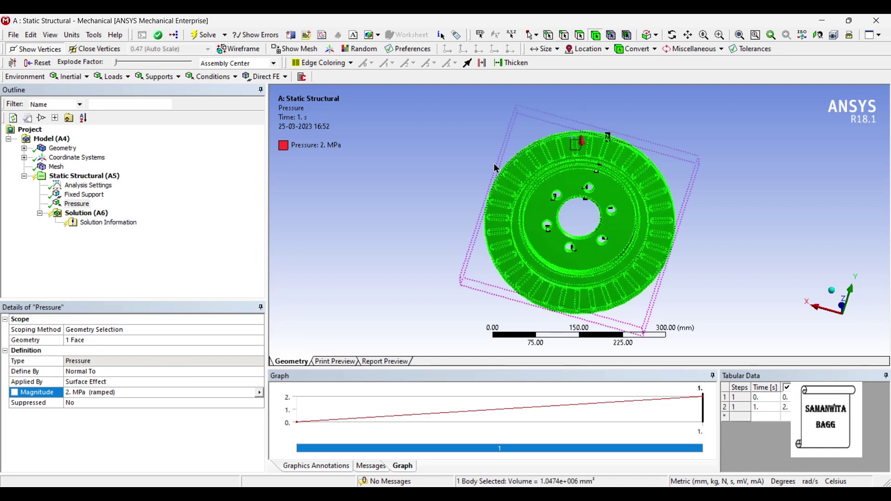
{"action": "right_click", "coordinate": [576, 155]}
{"action": "mouse_move", "coordinate": [616, 164]}
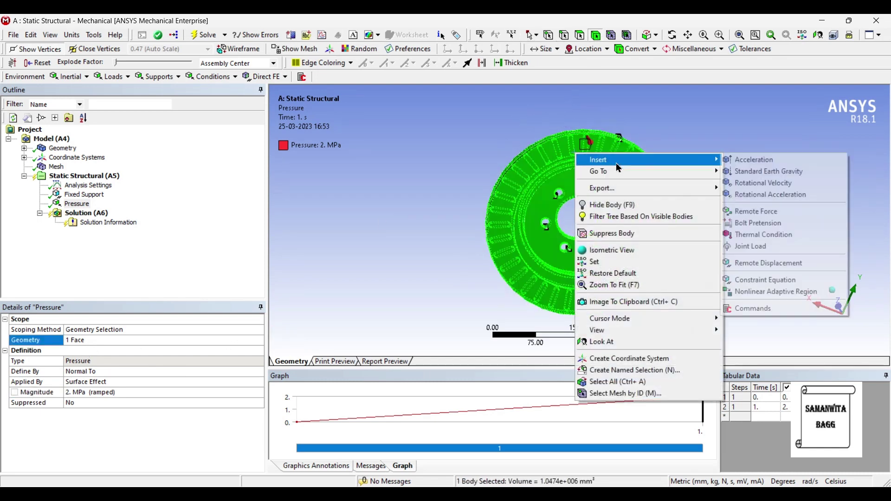
{"action": "left_click", "coordinate": [767, 182]}
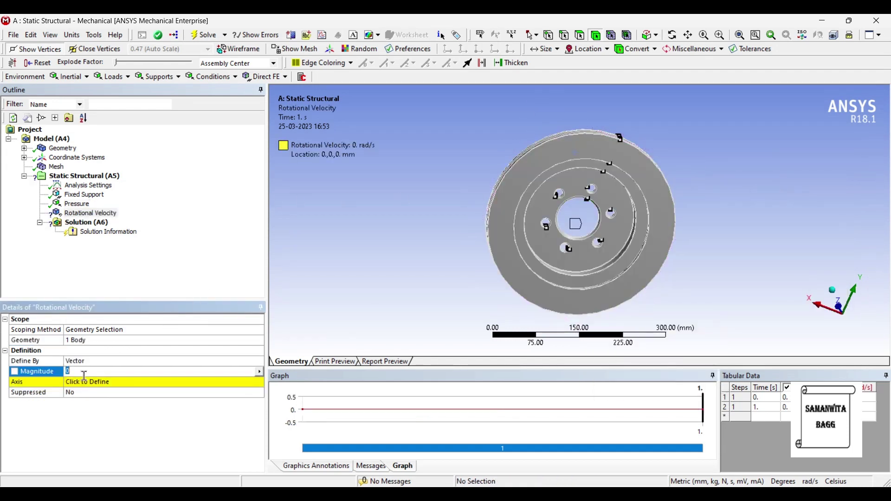
{"action": "left_click", "coordinate": [84, 372]}
{"action": "type", "text": "55"}
{"action": "key", "text": "Return"}
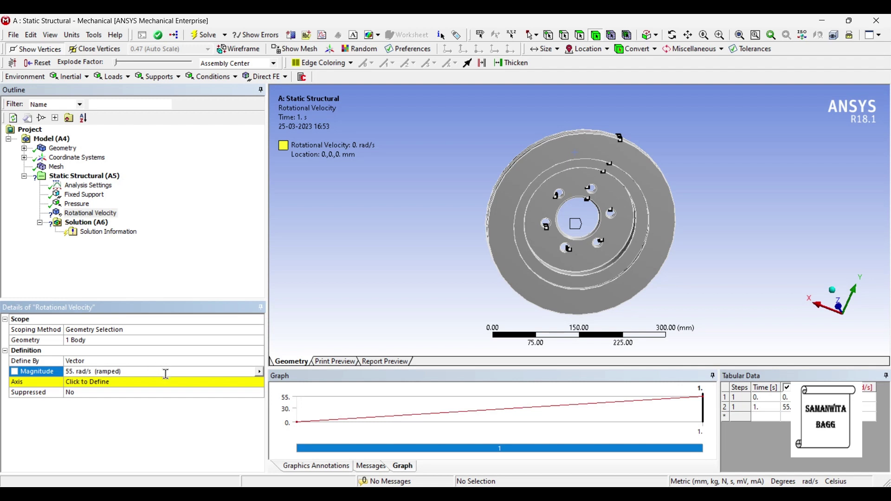
Set the rotation axis from the disc's inner face and orbit to check the arrow
{"action": "left_click", "coordinate": [242, 382]}
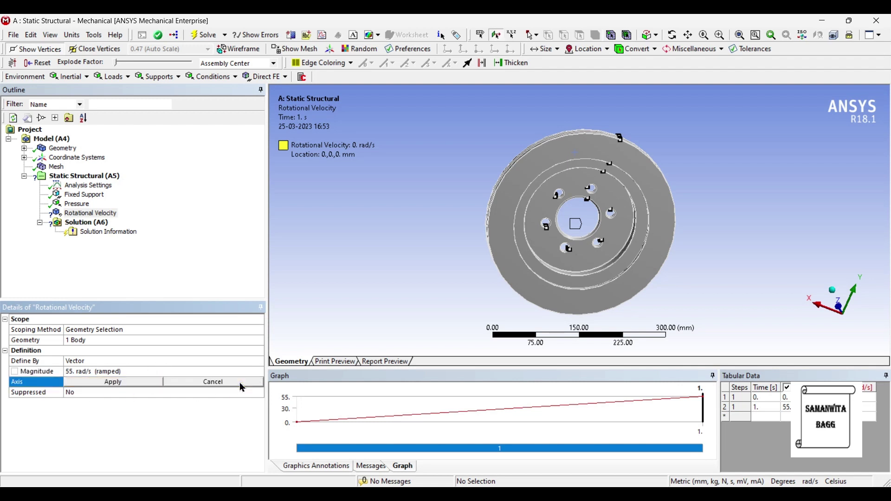
{"action": "left_click", "coordinate": [571, 184]}
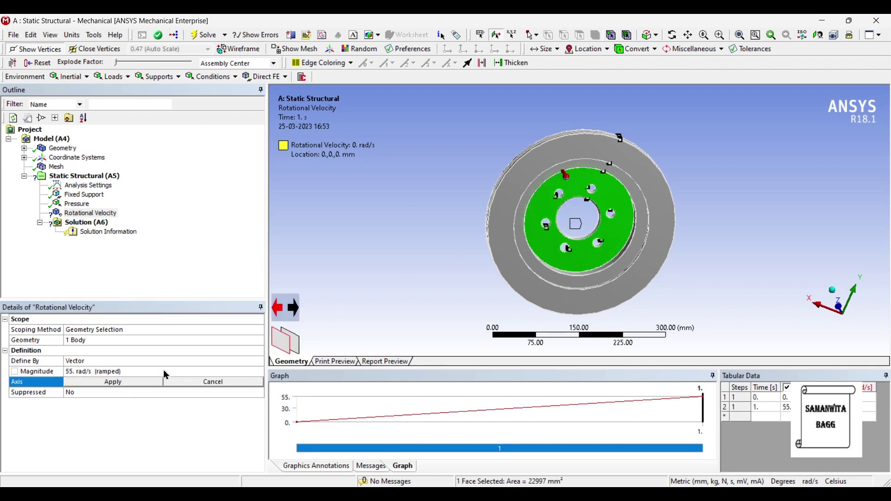
{"action": "left_click", "coordinate": [113, 382]}
{"action": "mouse_move", "coordinate": [569, 218]}
{"action": "middle_mouse_down"}
{"action": "mouse_move", "coordinate": [558, 209]}
{"action": "mouse_move", "coordinate": [561, 245]}
{"action": "mouse_move", "coordinate": [582, 209]}
{"action": "middle_mouse_up"}
{"action": "middle_click_drag", "start_coordinate": [417, 253], "coordinate": [617, 172]}
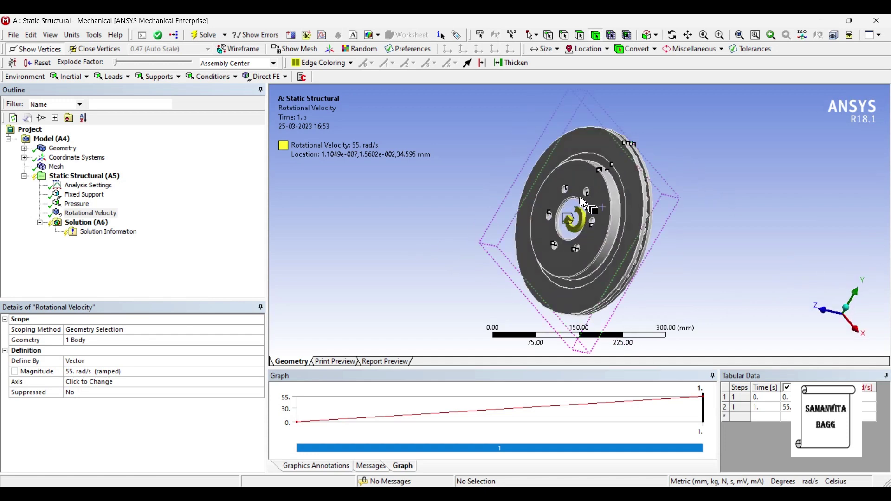
{"action": "middle_click_drag", "start_coordinate": [615, 213], "coordinate": [569, 191]}
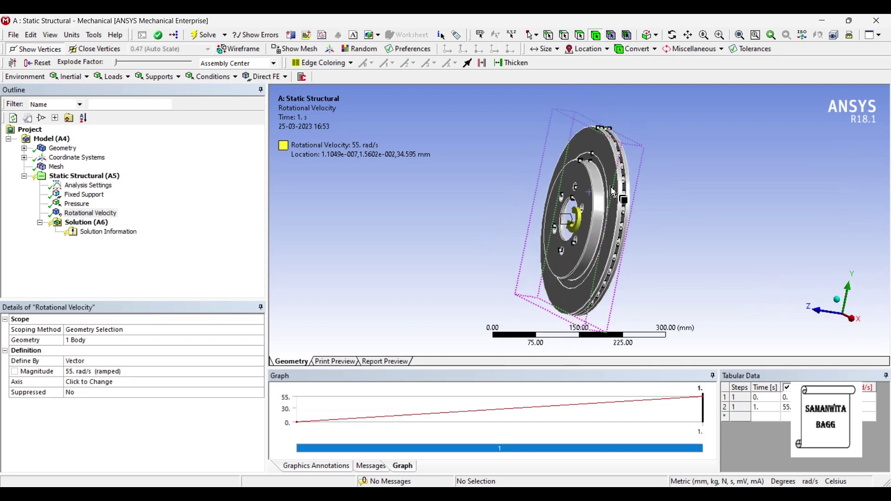
{"action": "middle_click_drag", "start_coordinate": [542, 223], "coordinate": [54, 209]}
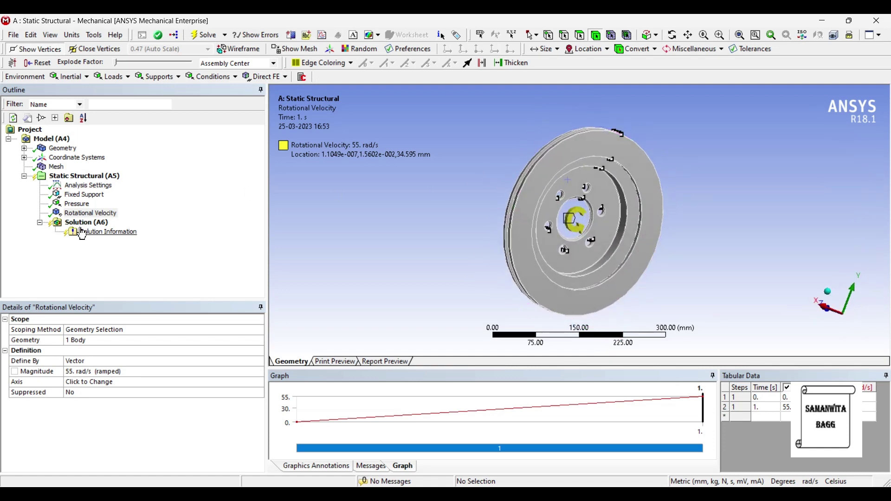
Insert Total Deformation and Equivalent Elastic Strain results under Solution
{"action": "right_click", "coordinate": [95, 223]}
{"action": "mouse_move", "coordinate": [113, 229]}
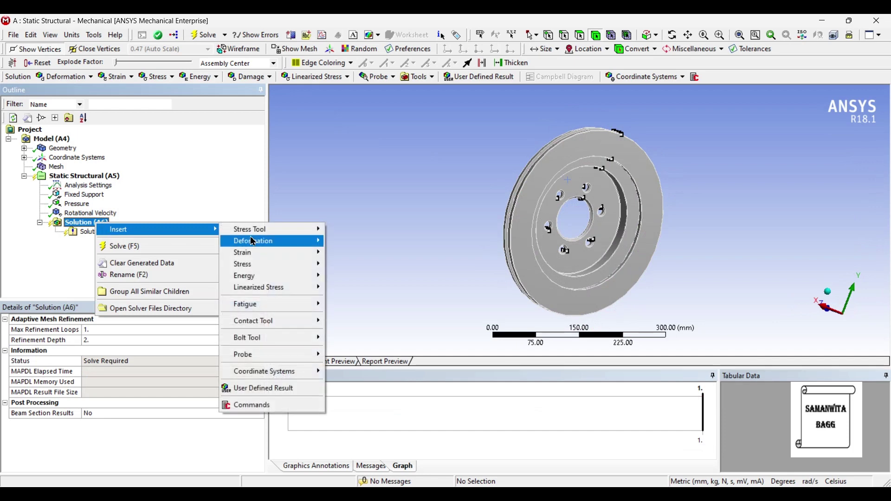
{"action": "mouse_move", "coordinate": [258, 241]}
{"action": "left_click", "coordinate": [355, 242]}
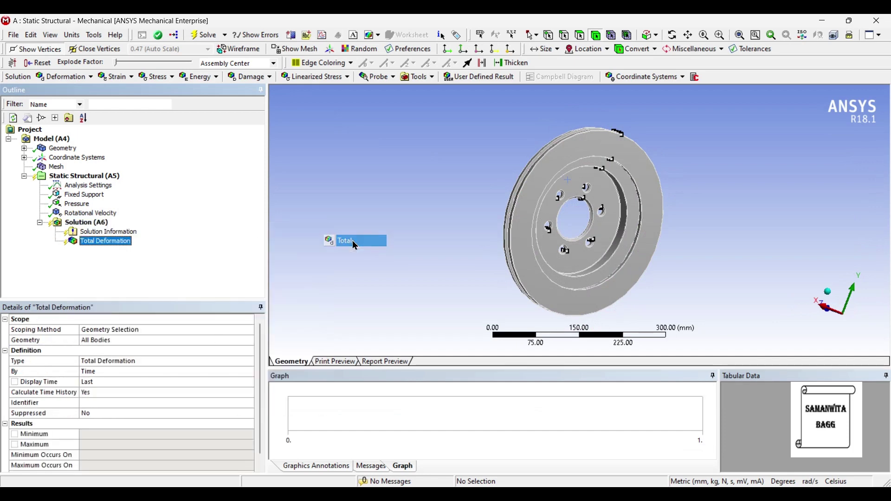
{"action": "right_click", "coordinate": [103, 224]}
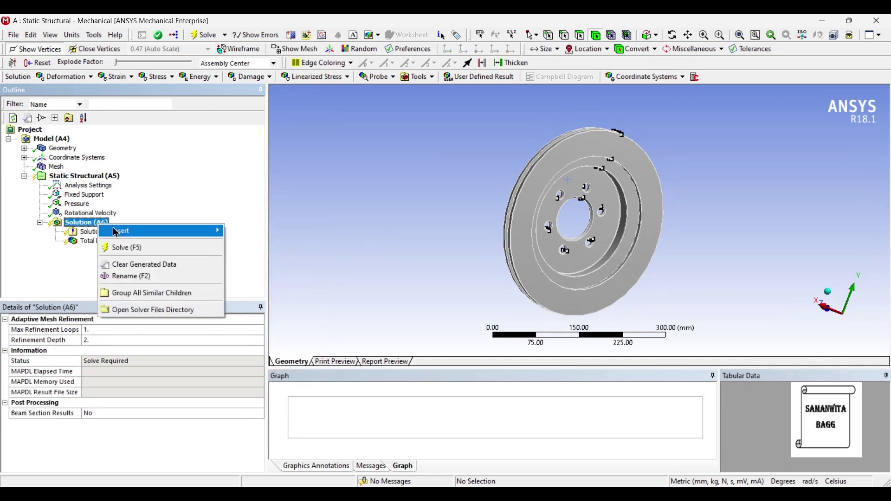
{"action": "mouse_move", "coordinate": [114, 231]}
{"action": "mouse_move", "coordinate": [265, 256]}
{"action": "left_click", "coordinate": [346, 256]}
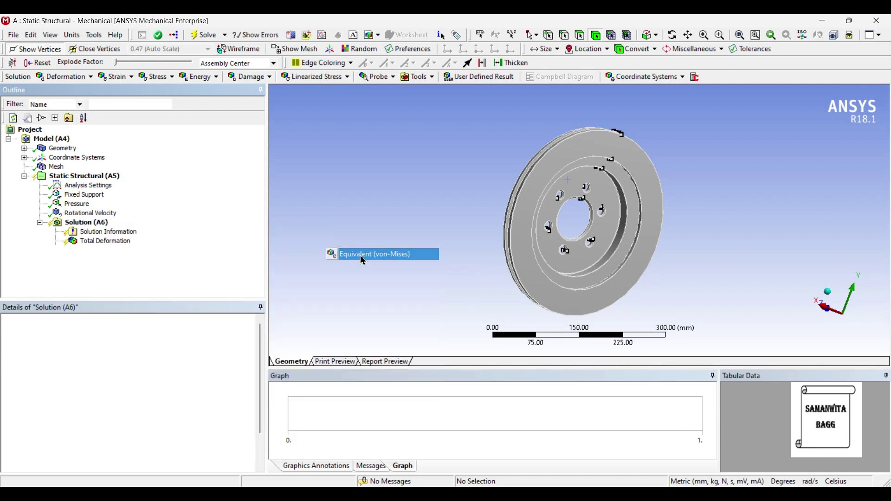
Insert an Equivalent (von-Mises) Stress result and a Fatigue Tool under Solution
{"action": "right_click", "coordinate": [103, 224]}
{"action": "mouse_move", "coordinate": [116, 233]}
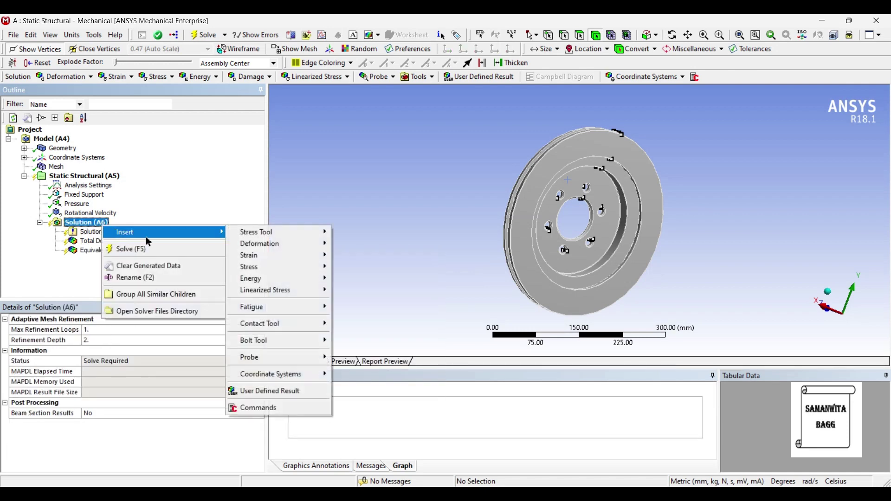
{"action": "mouse_move", "coordinate": [262, 269]}
{"action": "left_click", "coordinate": [355, 269]}
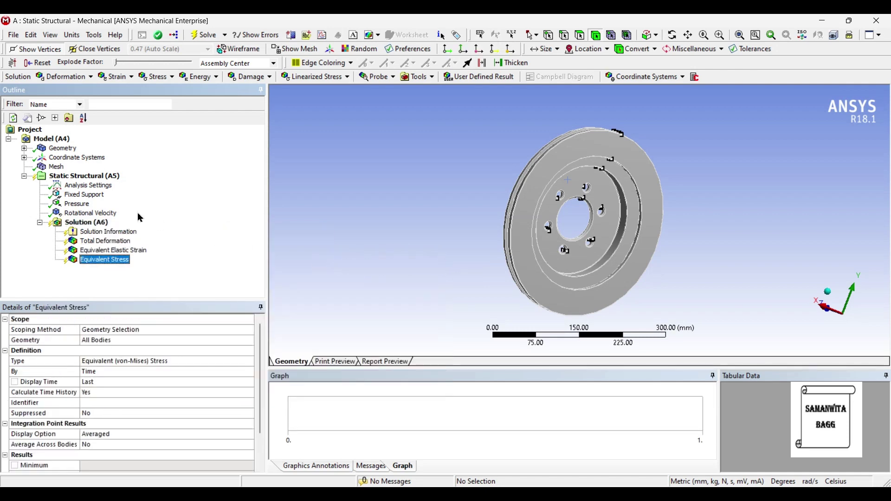
{"action": "right_click", "coordinate": [104, 225]}
{"action": "mouse_move", "coordinate": [111, 230]}
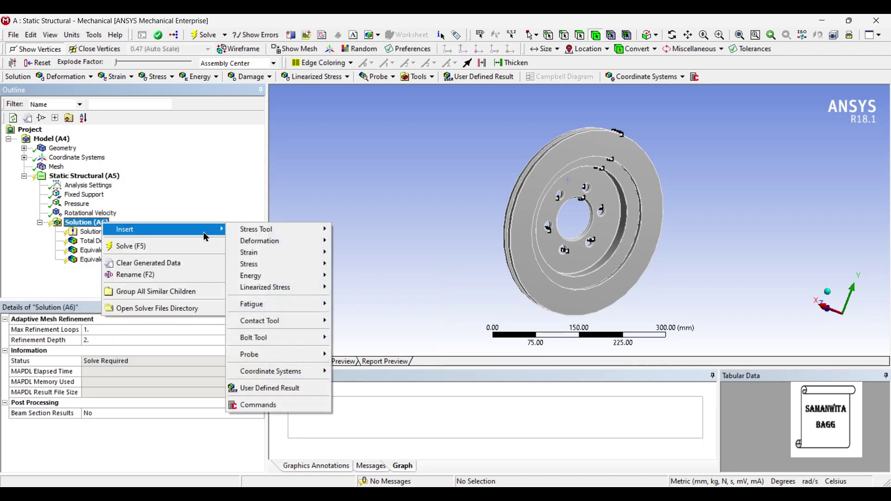
{"action": "mouse_move", "coordinate": [288, 306]}
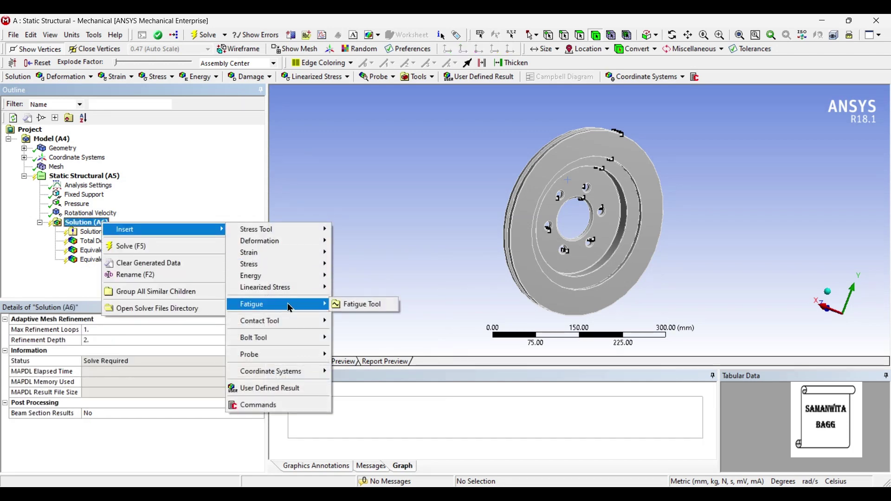
{"action": "left_click", "coordinate": [355, 305]}
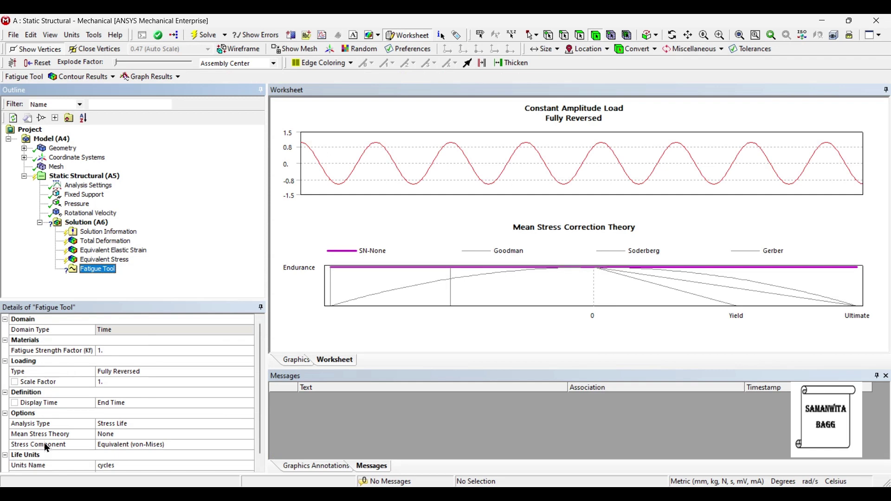
Set the Fatigue Tool's Mean Stress Theory to Goodman
{"action": "left_click", "coordinate": [195, 434]}
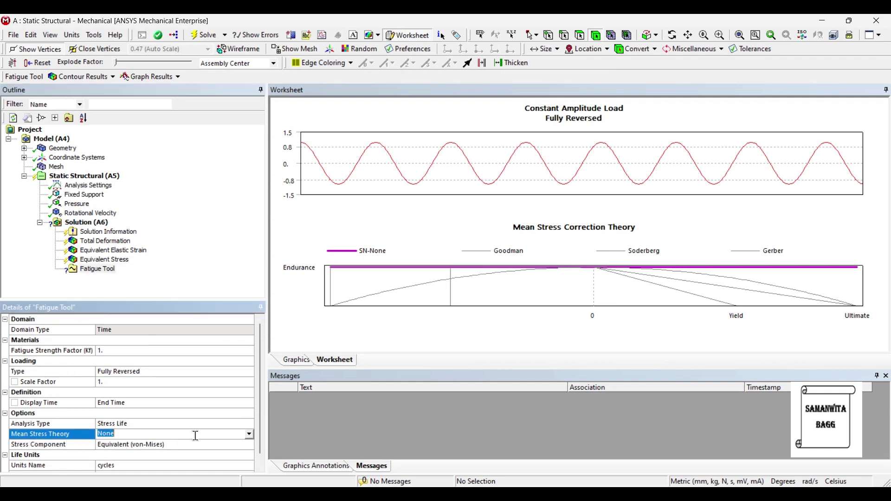
{"action": "left_click", "coordinate": [249, 434]}
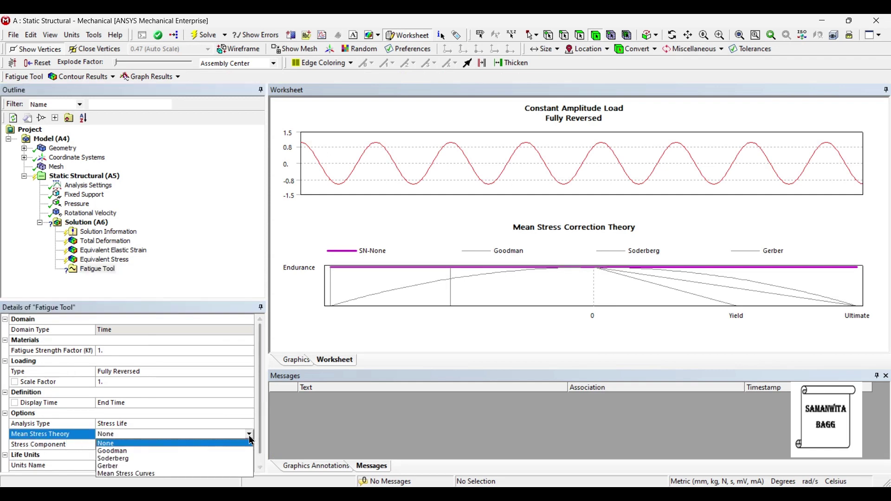
{"action": "left_click", "coordinate": [139, 452]}
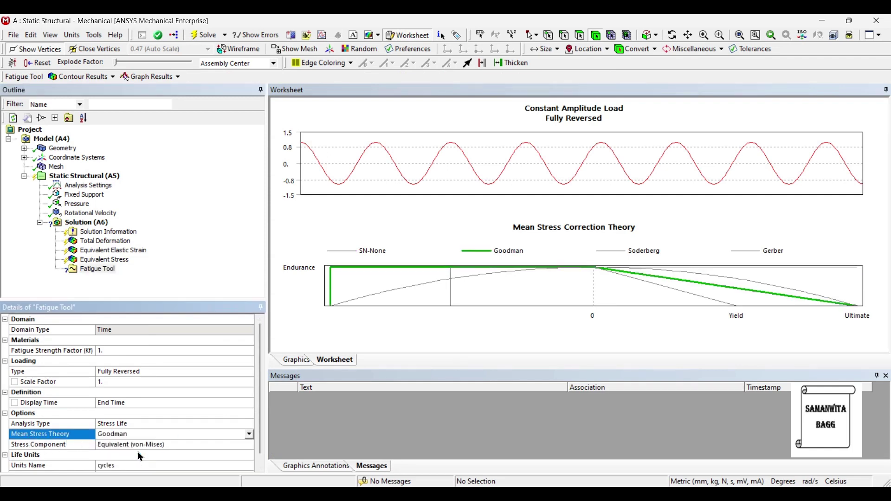
Add Life and Damage results under the Fatigue Tool
{"action": "right_click", "coordinate": [106, 273]}
{"action": "mouse_move", "coordinate": [158, 276]}
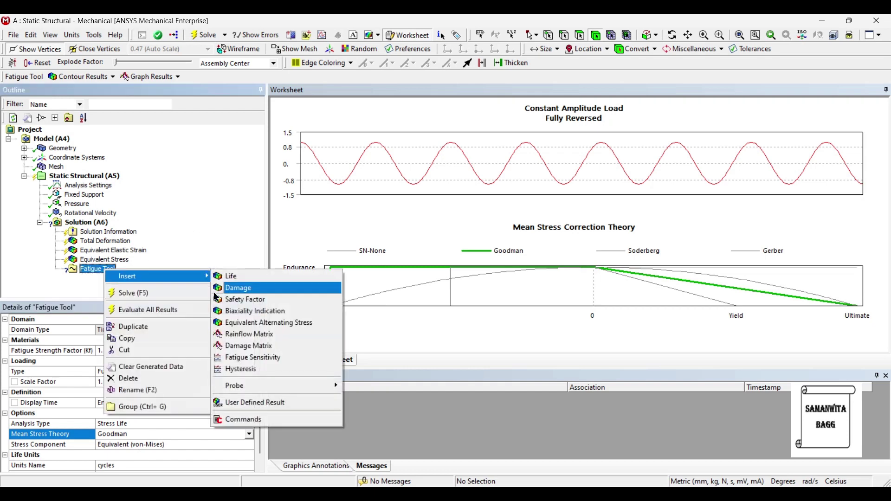
{"action": "left_click", "coordinate": [232, 277]}
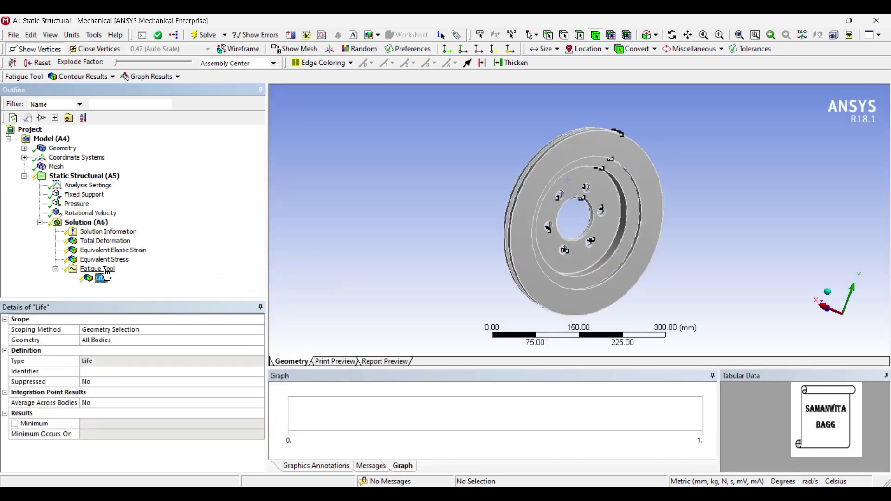
{"action": "right_click", "coordinate": [107, 270]}
{"action": "mouse_move", "coordinate": [111, 277]}
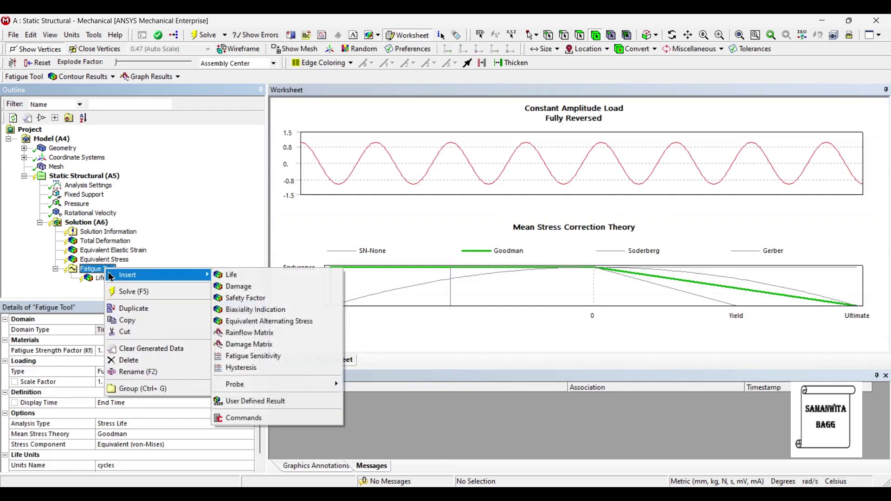
{"action": "left_click", "coordinate": [279, 288]}
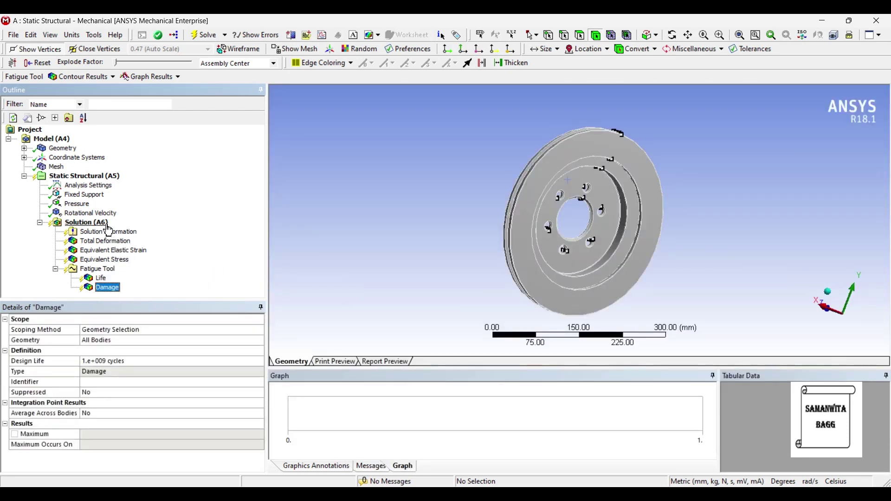
{"action": "left_click", "coordinate": [108, 225]}
Add a Stress Tool with a Safety Factor result to the Solution
{"action": "left_click", "coordinate": [416, 77]}
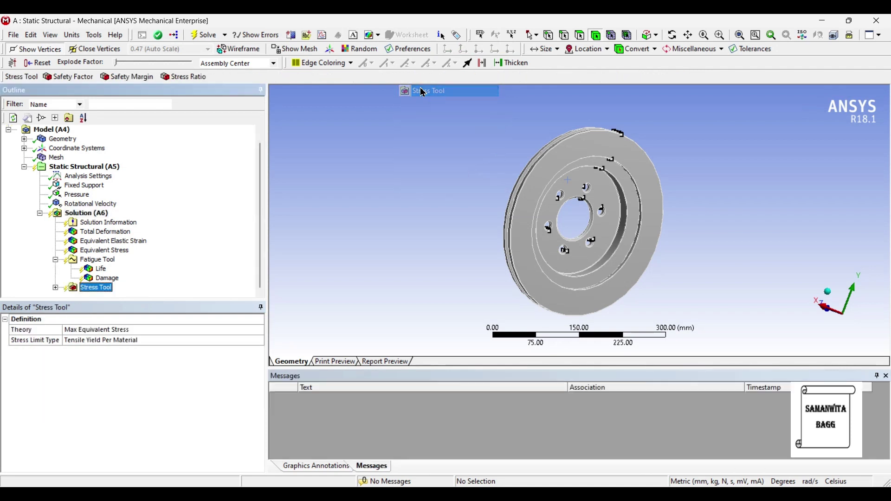
{"action": "left_click_drag", "start_coordinate": [423, 92], "coordinate": [149, 310]}
{"action": "left_click", "coordinate": [55, 289]}
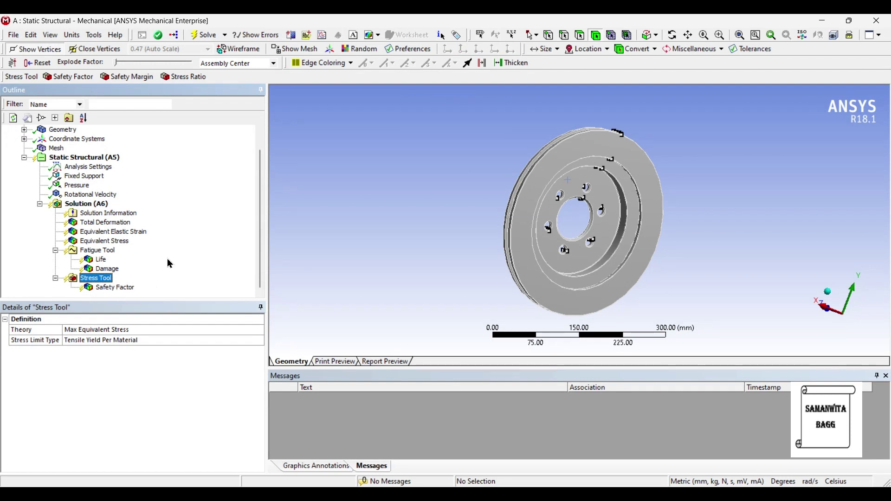
{"action": "scroll", "coordinate": [206, 227], "scroll_direction": "up", "scroll_amount": 1}
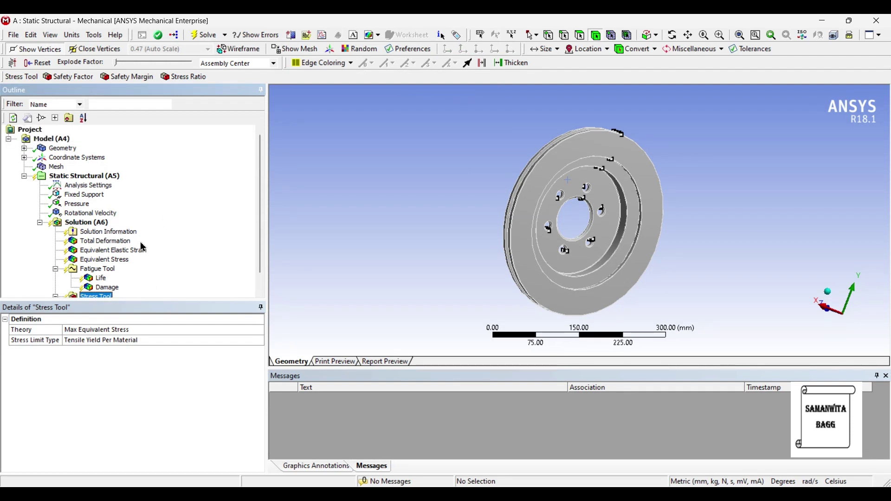
{"action": "left_click", "coordinate": [83, 222]}
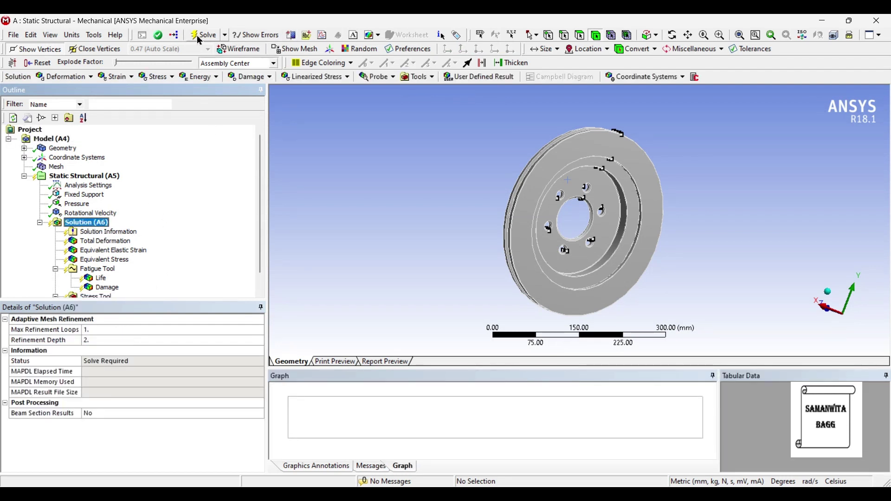
Solve the rotor analysis and view Total Deformation (max 0.22281 mm)
{"action": "left_click", "coordinate": [204, 35]}
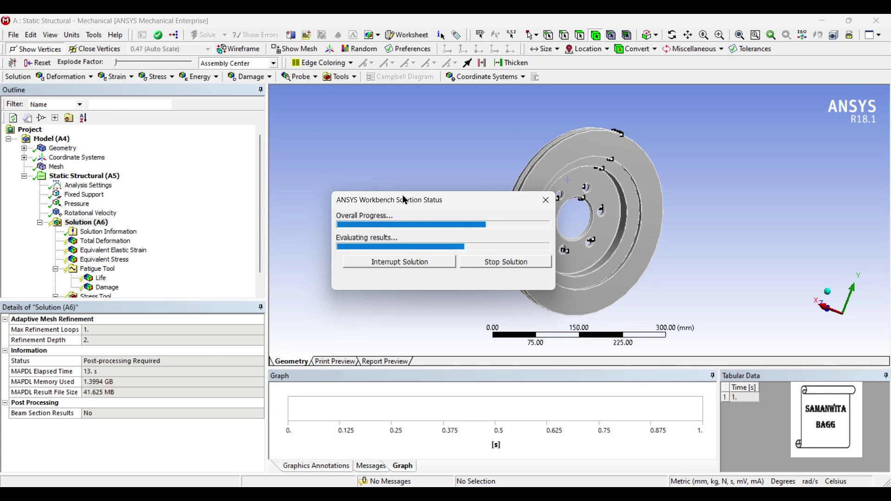
{"action": "left_click", "coordinate": [104, 242]}
Animate the total deformation, turning the disc side-on and stopping at full load
{"action": "left_click_drag", "start_coordinate": [625, 200], "coordinate": [520, 184]}
{"action": "left_click_drag", "start_coordinate": [596, 200], "coordinate": [622, 199]}
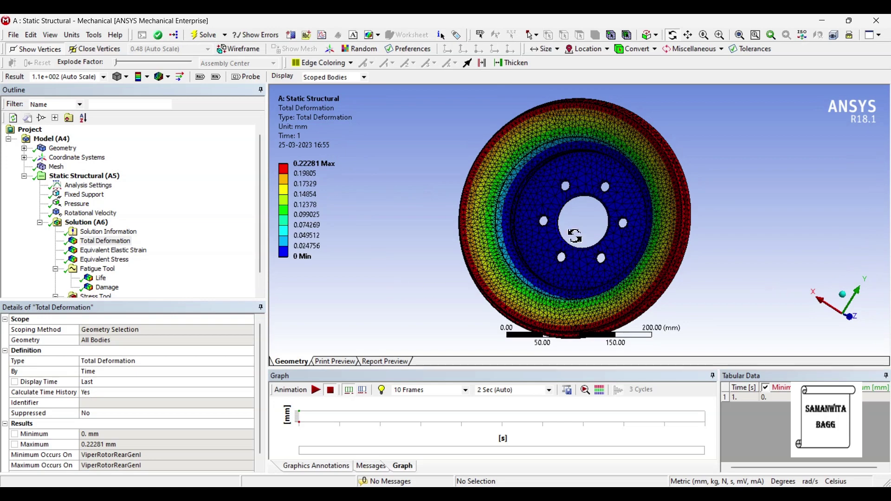
{"action": "left_click_drag", "start_coordinate": [574, 235], "coordinate": [566, 239]}
{"action": "left_click", "coordinate": [315, 390]}
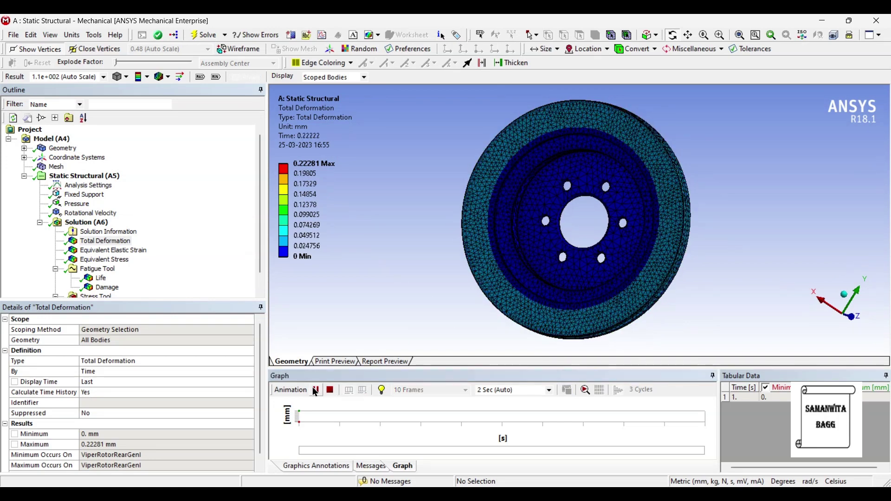
{"action": "left_click_drag", "start_coordinate": [563, 284], "coordinate": [531, 288]}
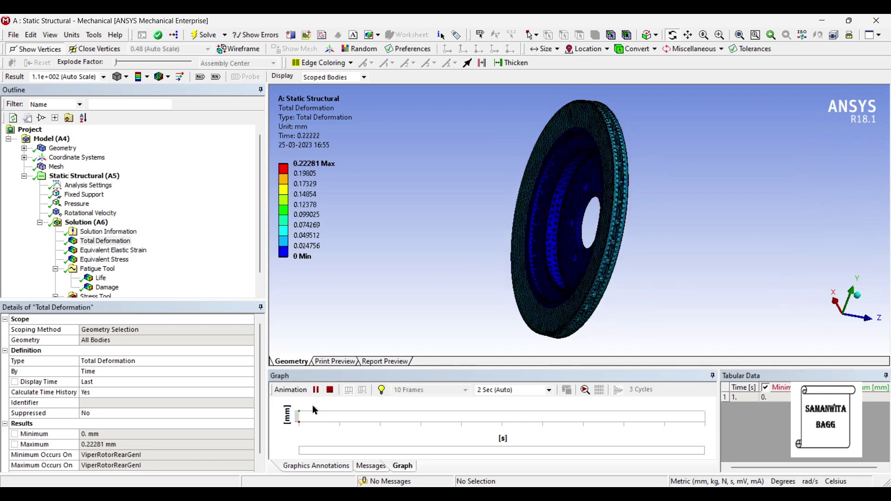
{"action": "left_click", "coordinate": [316, 391]}
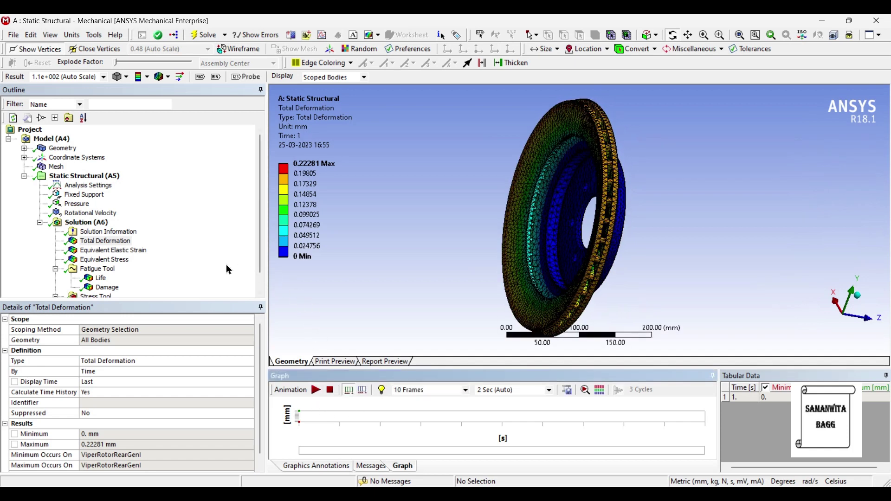
{"action": "left_click", "coordinate": [126, 251]}
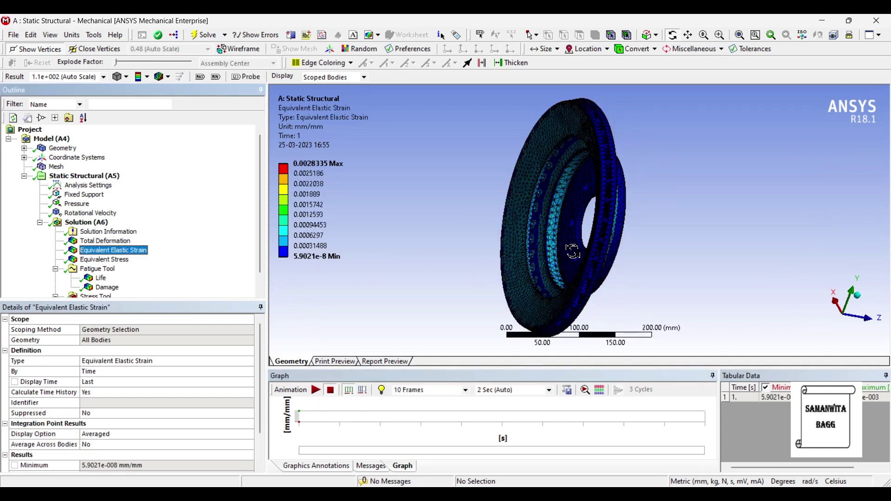
Orient the disc and mark the maximum and minimum equivalent strain locations
{"action": "left_click_drag", "start_coordinate": [590, 239], "coordinate": [652, 251]}
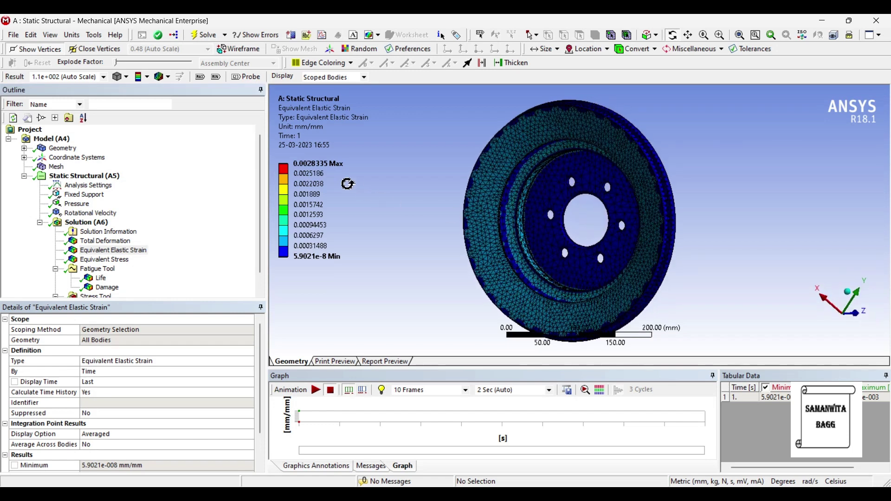
{"action": "left_click_drag", "start_coordinate": [633, 160], "coordinate": [465, 153]}
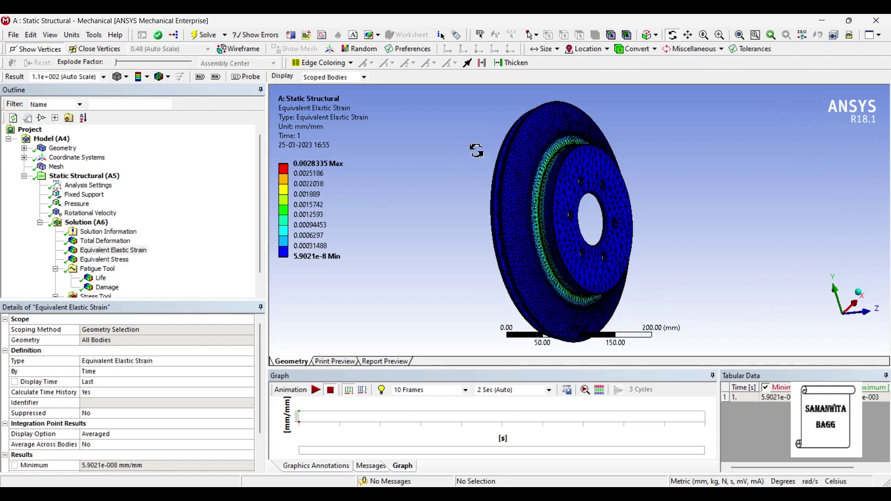
{"action": "scroll", "coordinate": [525, 168], "scroll_direction": "up", "scroll_amount": 5}
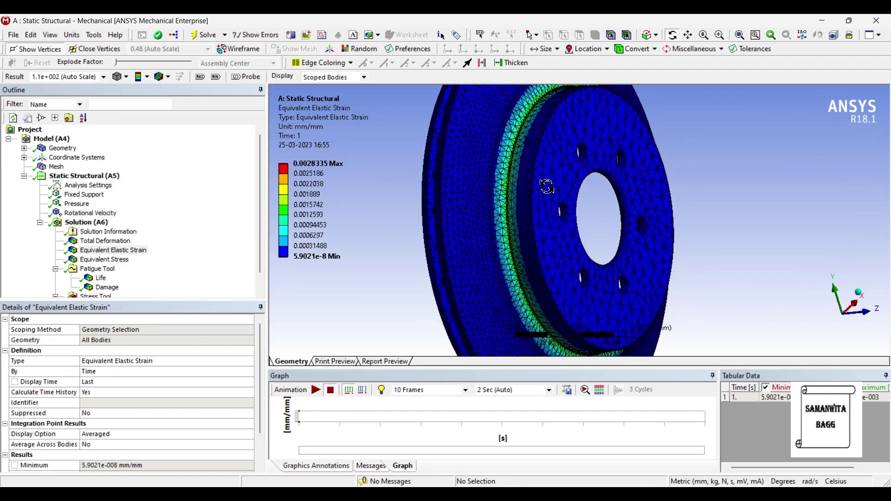
{"action": "left_click_drag", "start_coordinate": [521, 197], "coordinate": [519, 125]}
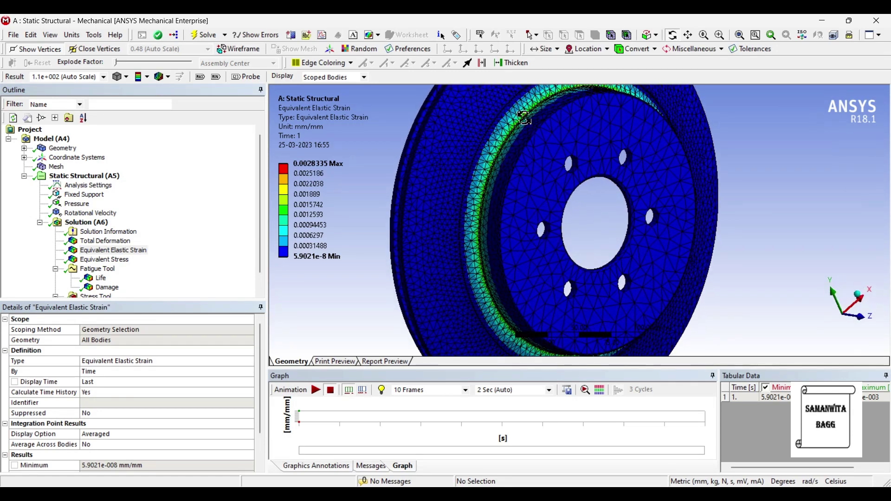
{"action": "scroll", "coordinate": [515, 165], "scroll_direction": "down", "scroll_amount": 2}
{"action": "left_click_drag", "start_coordinate": [515, 165], "coordinate": [401, 171]}
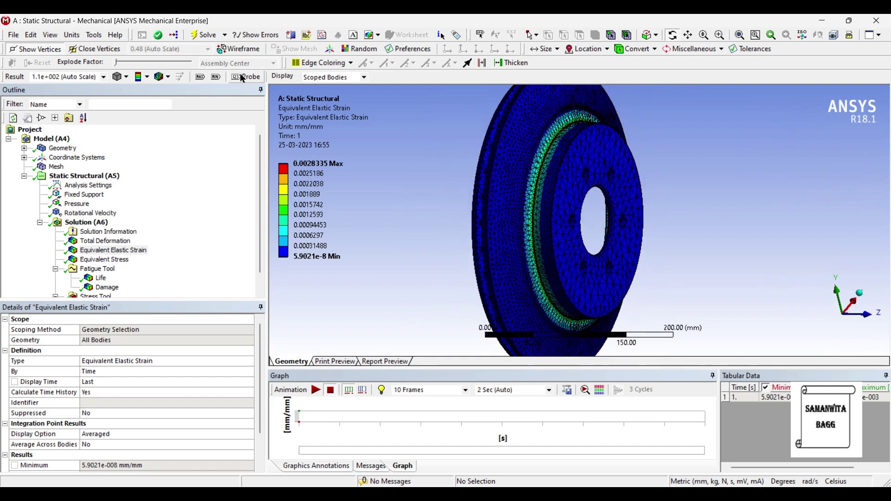
{"action": "left_click", "coordinate": [201, 77]}
{"action": "left_click", "coordinate": [216, 77]}
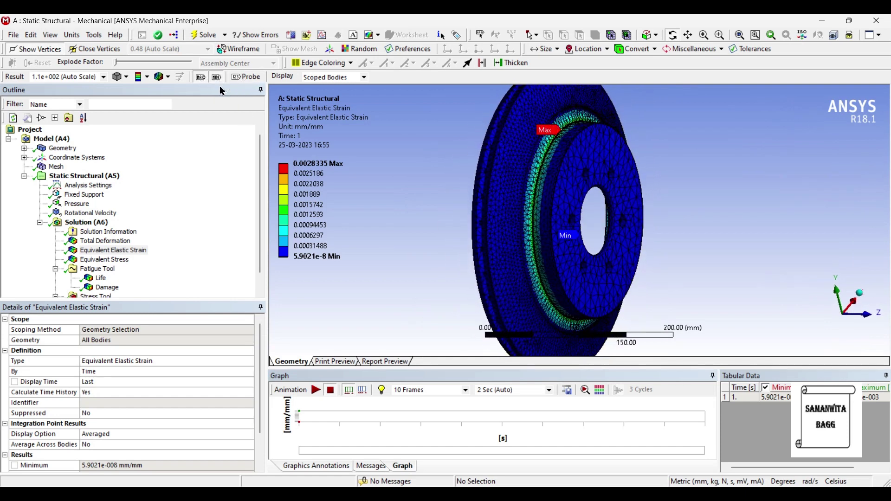
Play and pause the equivalent elastic strain animation
{"action": "left_click", "coordinate": [315, 390]}
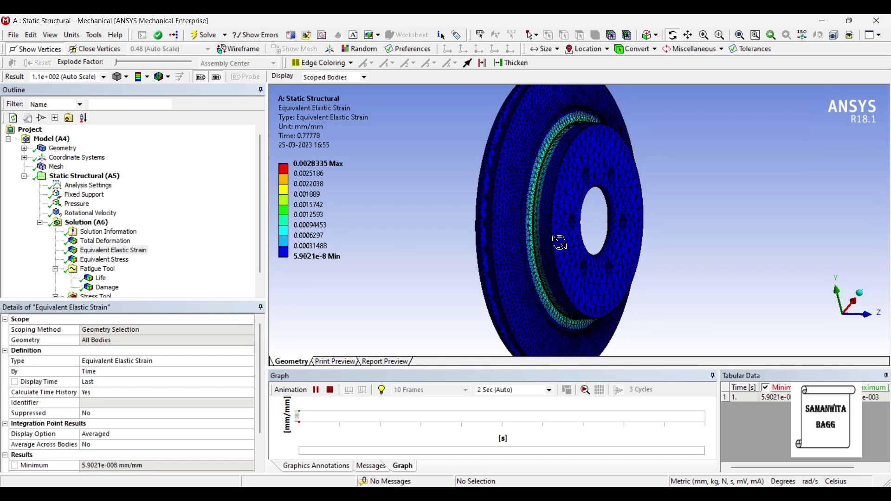
{"action": "left_click", "coordinate": [315, 390]}
{"action": "left_click", "coordinate": [118, 260]}
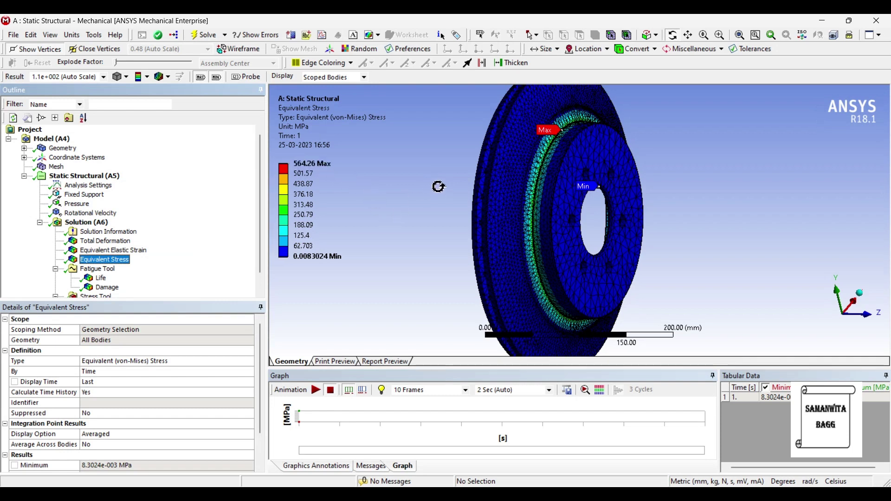
Turn the von-Mises stress contour face-on, then play and pause its animation
{"action": "left_click_drag", "start_coordinate": [510, 169], "coordinate": [575, 179]}
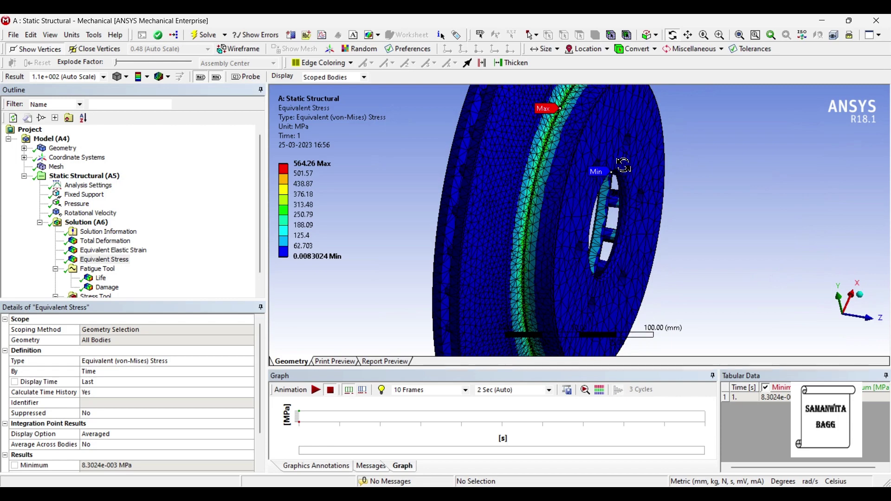
{"action": "left_click_drag", "start_coordinate": [566, 200], "coordinate": [662, 224]}
{"action": "left_click", "coordinate": [316, 391]}
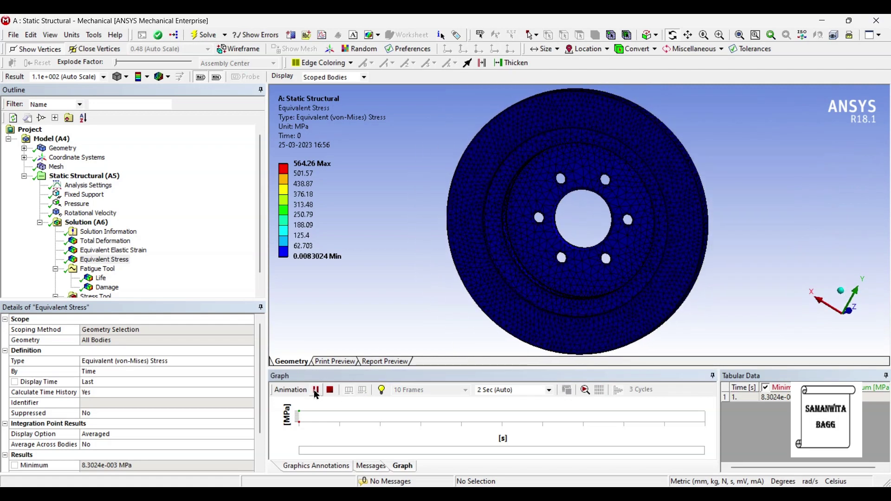
{"action": "left_click", "coordinate": [316, 392]}
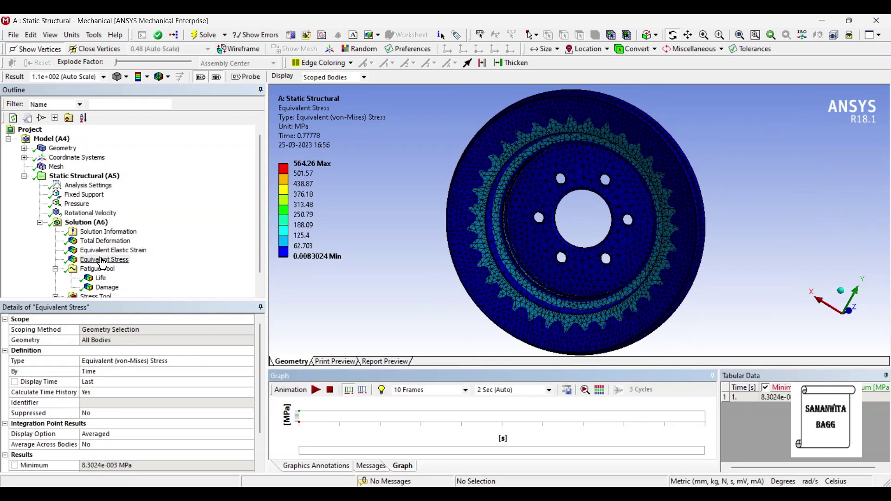
{"action": "scroll", "coordinate": [107, 258], "scroll_direction": "down", "scroll_amount": 1}
Show the fatigue Life contour with min 1053.6 cycles, keeping the legend top at 1e6
{"action": "left_click", "coordinate": [99, 250]}
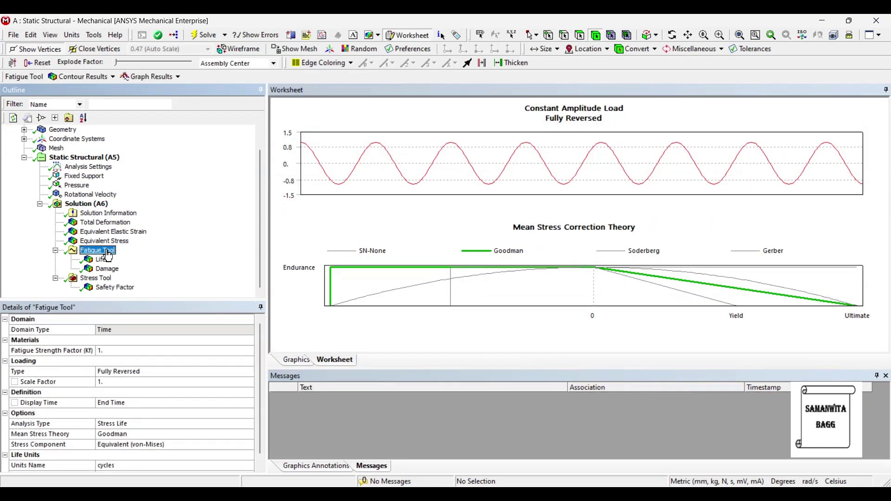
{"action": "left_click", "coordinate": [100, 259]}
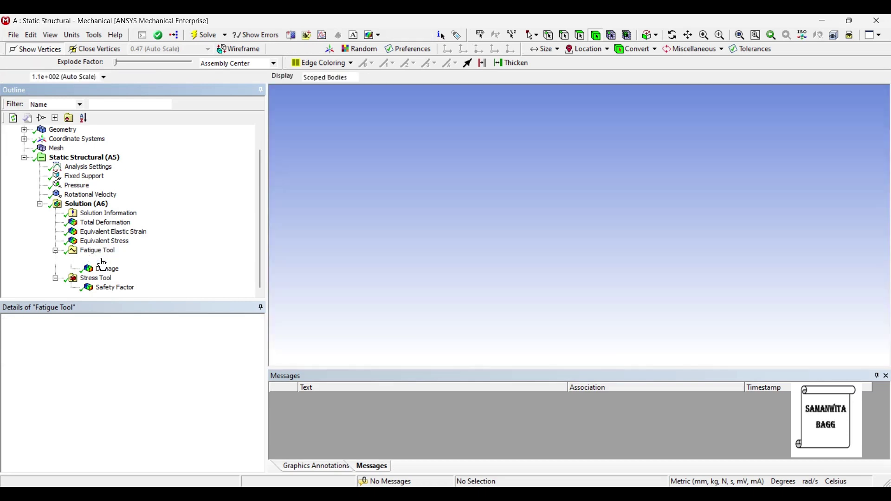
{"action": "left_click_drag", "start_coordinate": [669, 213], "coordinate": [657, 208]}
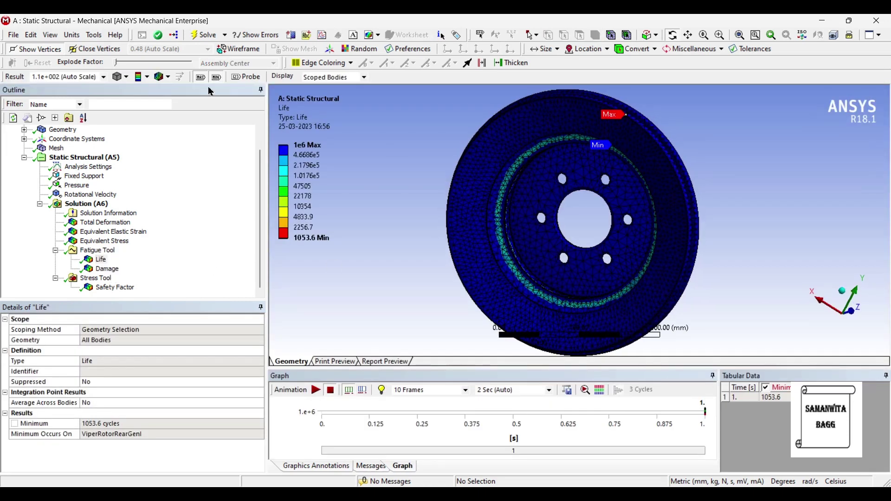
{"action": "left_click", "coordinate": [200, 77]}
{"action": "left_click", "coordinate": [216, 77]}
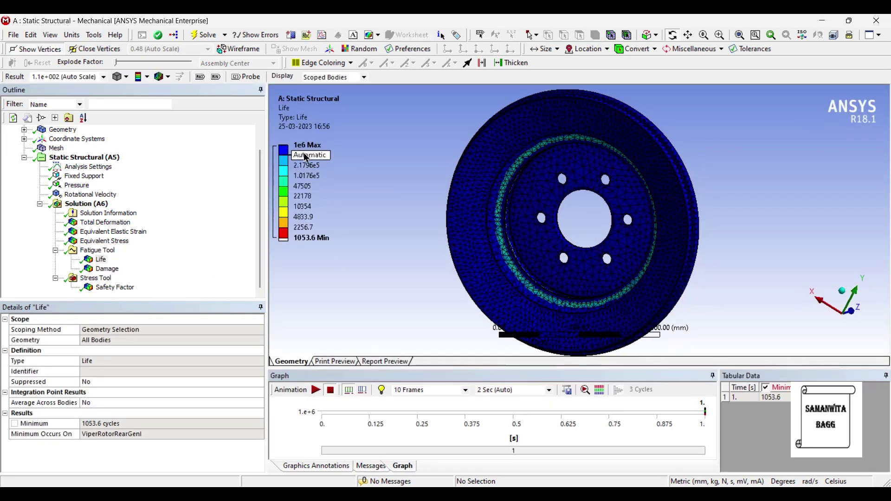
{"action": "left_click", "coordinate": [307, 146]}
{"action": "left_click", "coordinate": [416, 185]}
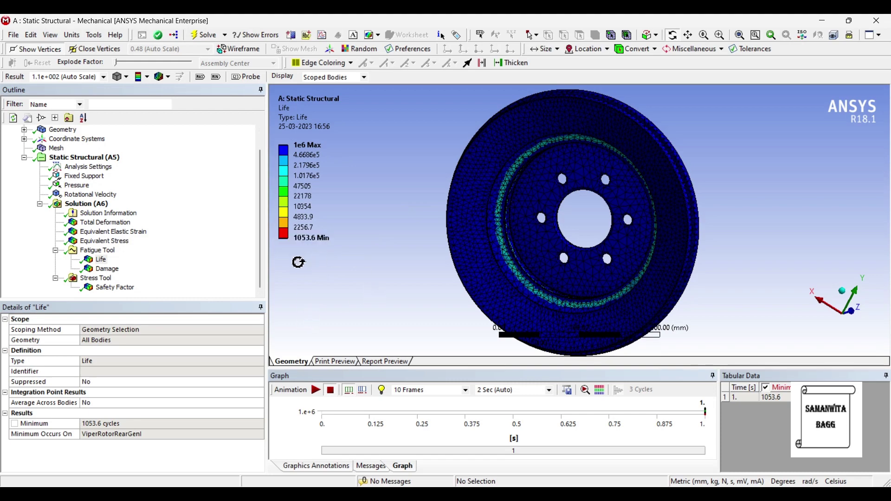
Orbit the Life contour from angled to edge-on views to inspect the hub side
{"action": "left_click_drag", "start_coordinate": [586, 227], "coordinate": [510, 184]}
{"action": "scroll", "coordinate": [510, 185], "scroll_direction": "up", "scroll_amount": 3}
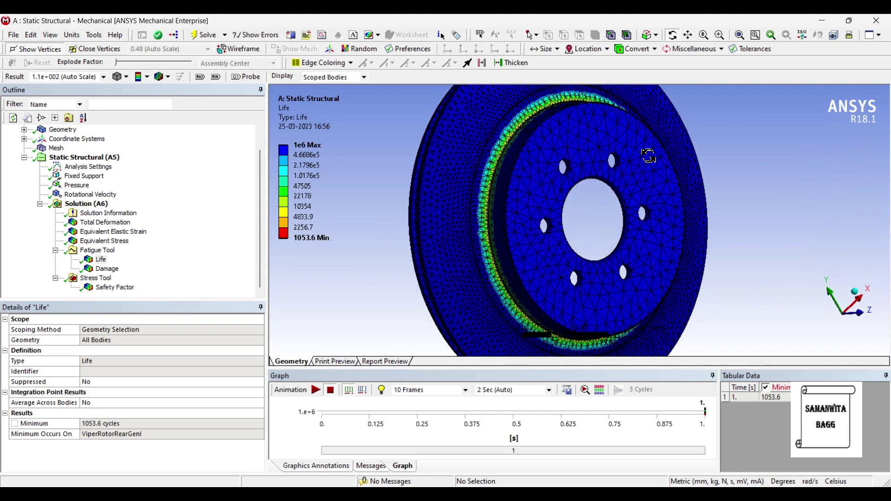
{"action": "left_click_drag", "start_coordinate": [520, 308], "coordinate": [609, 278]}
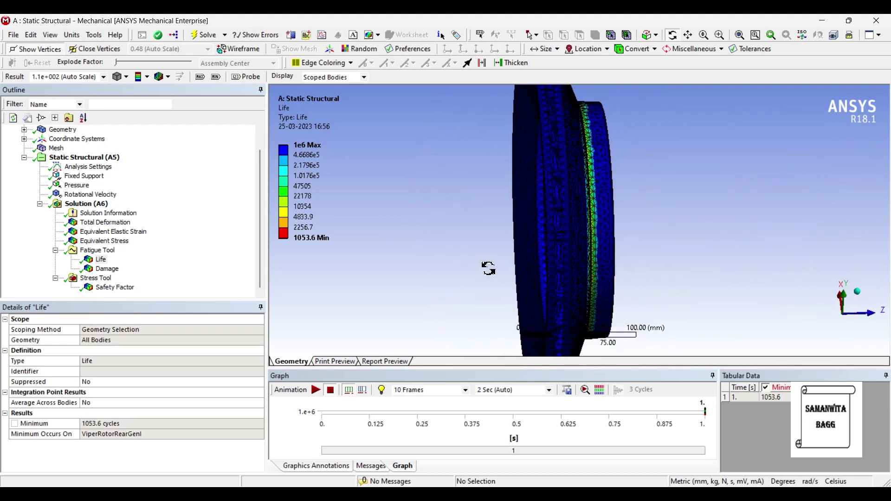
{"action": "left_click_drag", "start_coordinate": [487, 267], "coordinate": [640, 199]}
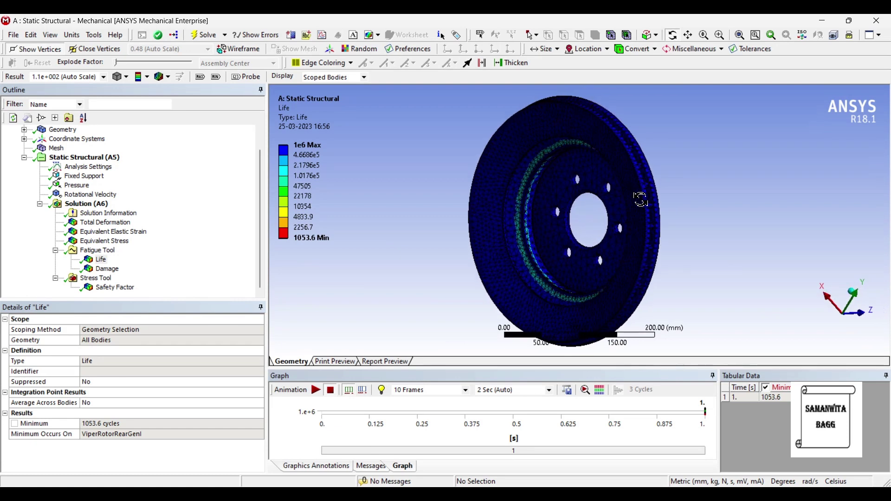
{"action": "left_click_drag", "start_coordinate": [552, 173], "coordinate": [688, 193]}
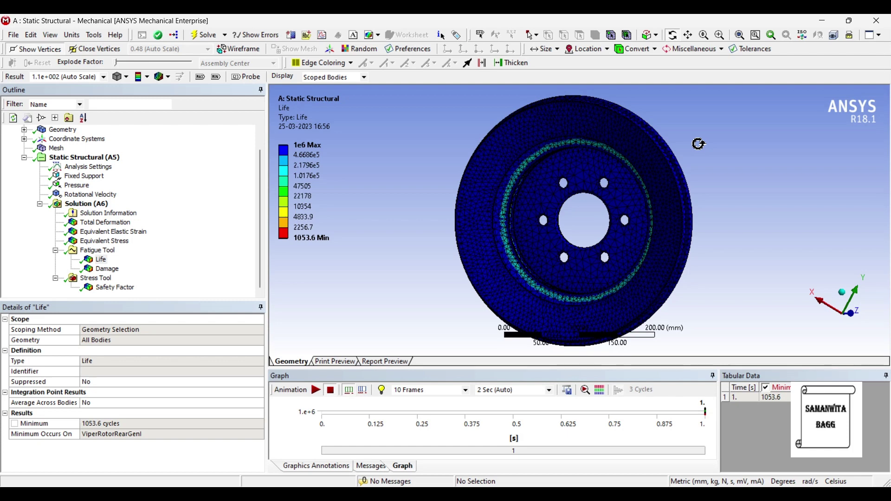
{"action": "scroll", "coordinate": [694, 144], "scroll_direction": "down", "scroll_amount": 2}
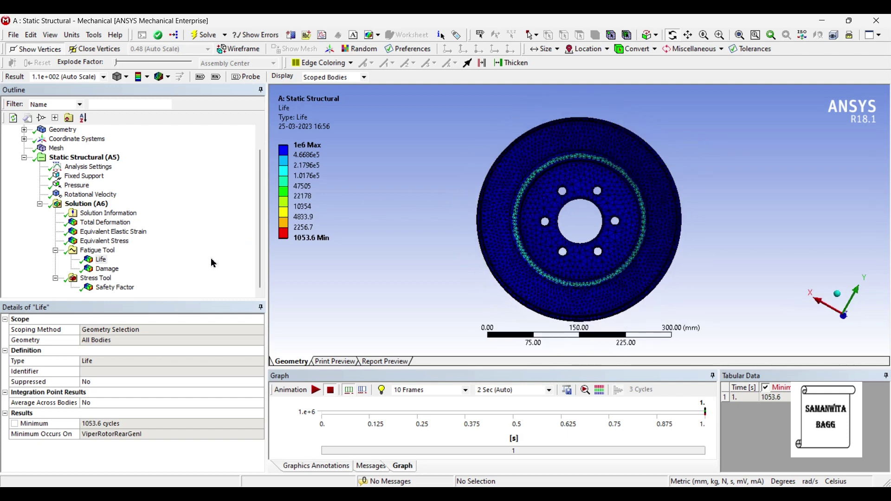
{"action": "left_click", "coordinate": [107, 269]}
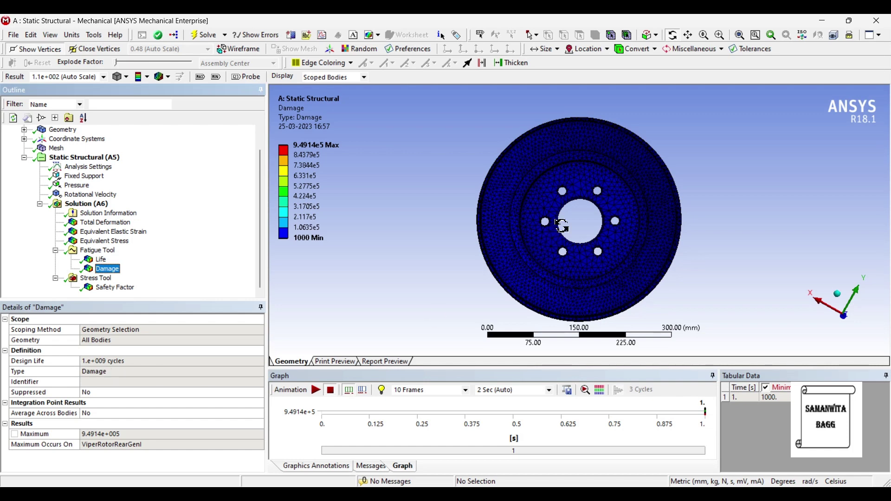
{"action": "left_click", "coordinate": [100, 261]}
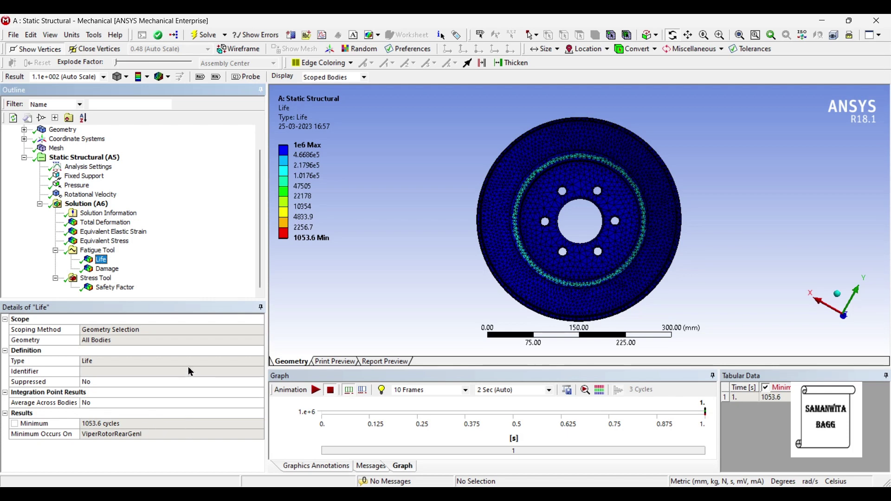
Show the Safety Factor contour (min 0.44306, max 15) and orbit the disc to inspect it
{"action": "left_click", "coordinate": [116, 288]}
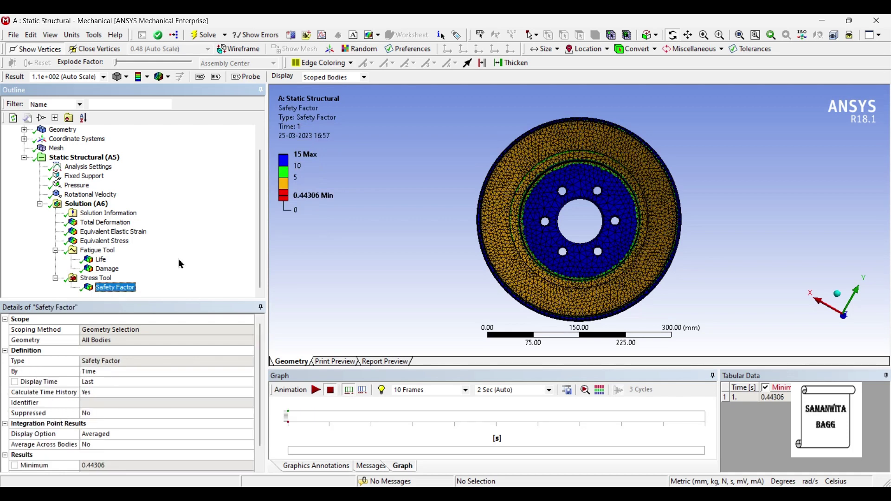
{"action": "middle_click_drag", "start_coordinate": [628, 181], "coordinate": [564, 193]}
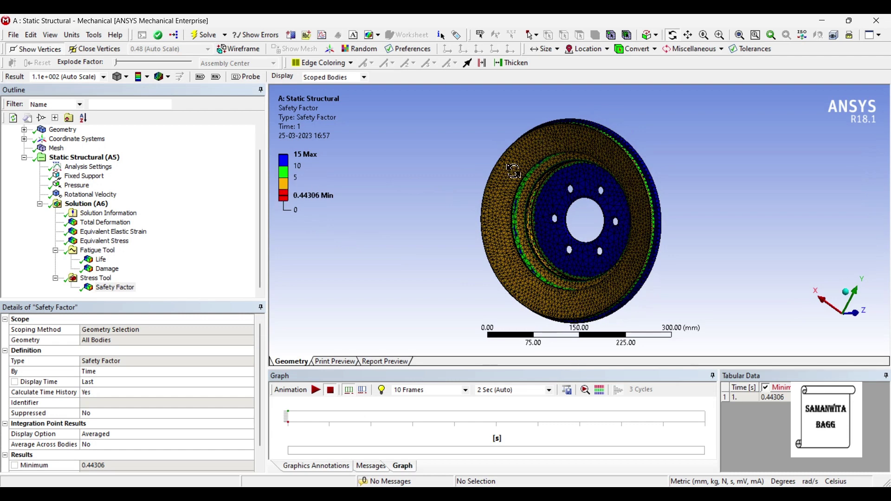
{"action": "left_click", "coordinate": [320, 195]}
{"action": "mouse_move", "coordinate": [445, 195]}
{"action": "middle_mouse_down"}
{"action": "mouse_move", "coordinate": [464, 186]}
{"action": "mouse_move", "coordinate": [470, 149]}
{"action": "mouse_move", "coordinate": [445, 199]}
{"action": "middle_mouse_up"}
{"action": "scroll", "coordinate": [541, 186], "scroll_direction": "up", "scroll_amount": 3}
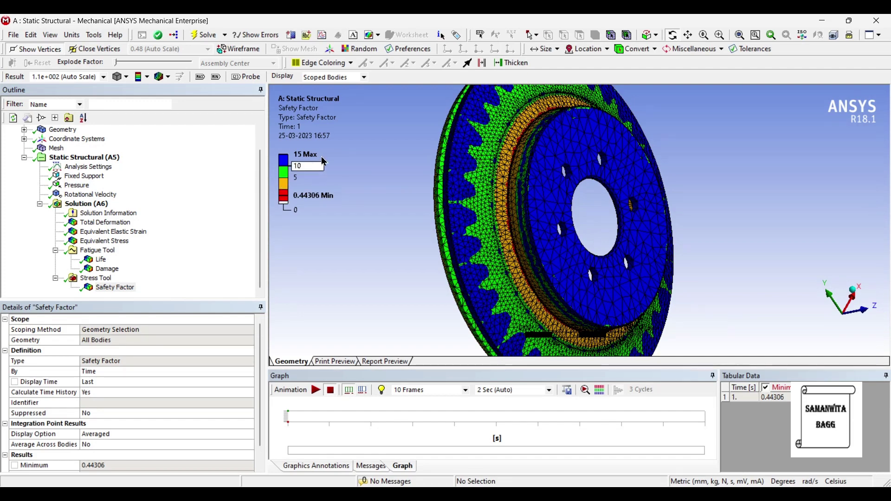
{"action": "left_click_drag", "start_coordinate": [557, 192], "coordinate": [620, 187]}
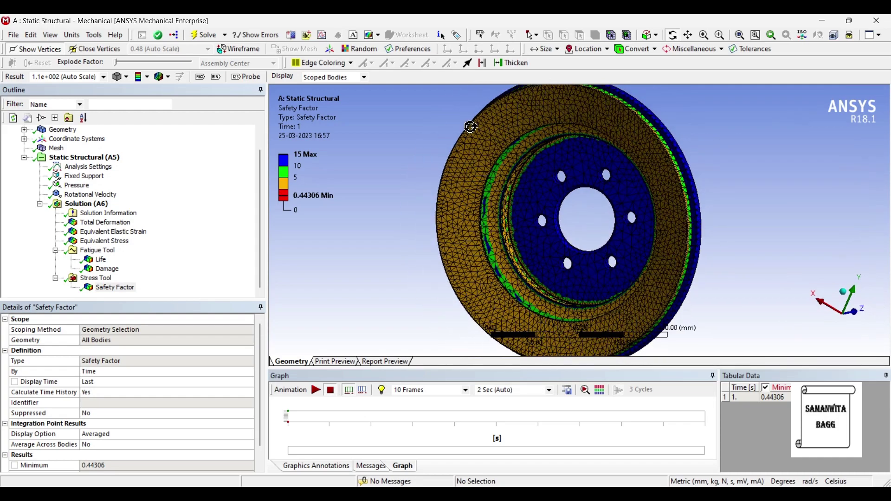
{"action": "left_click_drag", "start_coordinate": [622, 144], "coordinate": [590, 177]}
{"action": "scroll", "coordinate": [587, 180], "scroll_direction": "down", "scroll_amount": 2}
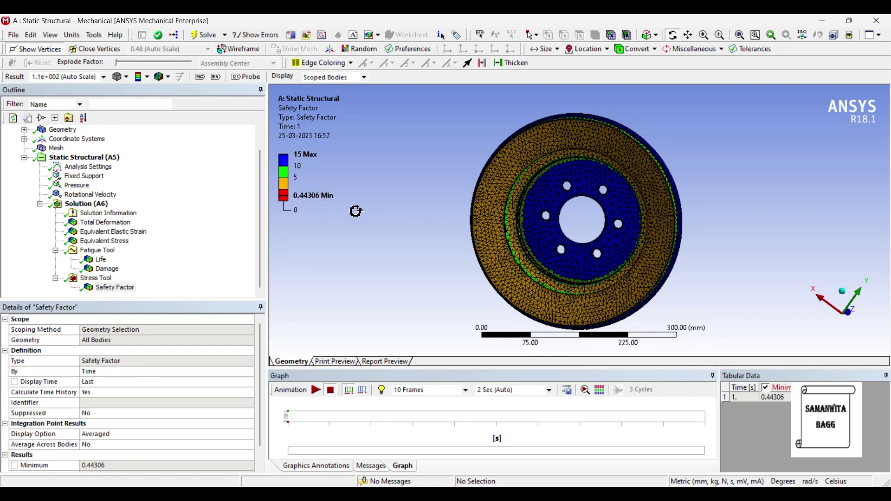
{"action": "left_click", "coordinate": [200, 77]}
Mark the minimum safety factor location and tilt the disc edge-on
{"action": "left_click", "coordinate": [216, 77]}
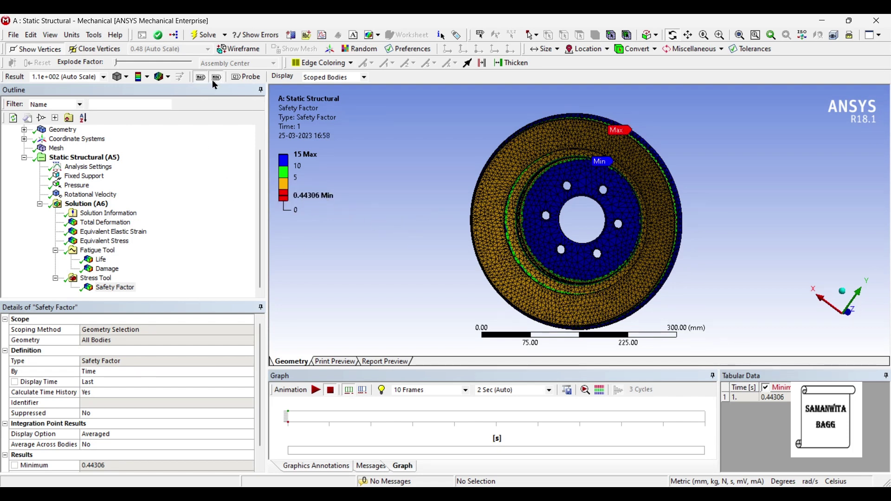
{"action": "left_click_drag", "start_coordinate": [444, 157], "coordinate": [450, 232]}
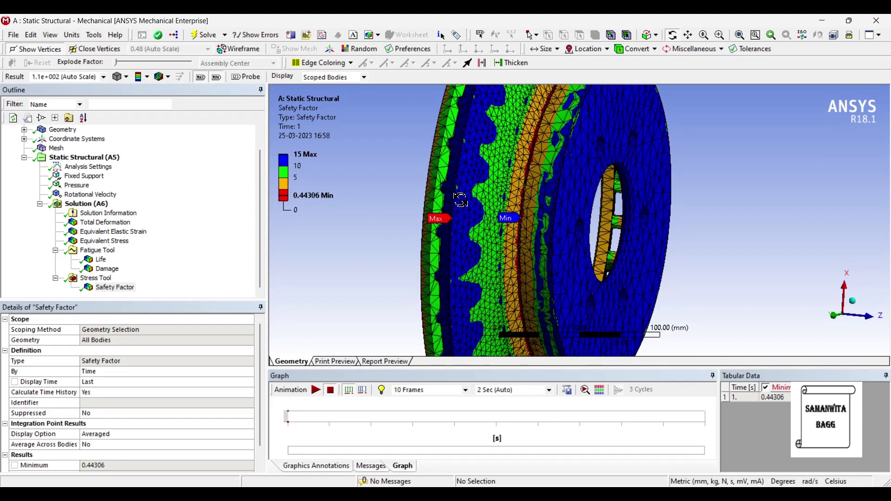
{"action": "left_click_drag", "start_coordinate": [479, 232], "coordinate": [496, 221]}
{"action": "scroll", "coordinate": [488, 197], "scroll_direction": "up", "scroll_amount": 2}
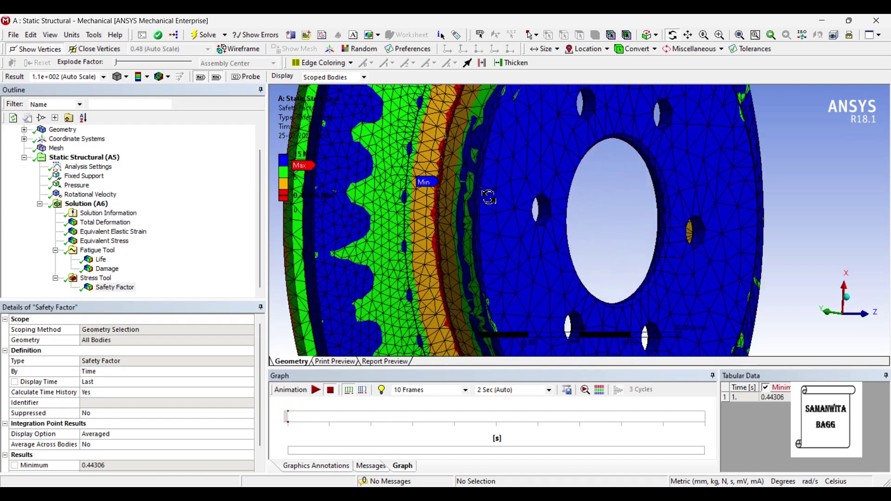
{"action": "scroll", "coordinate": [452, 146], "scroll_direction": "down", "scroll_amount": 2}
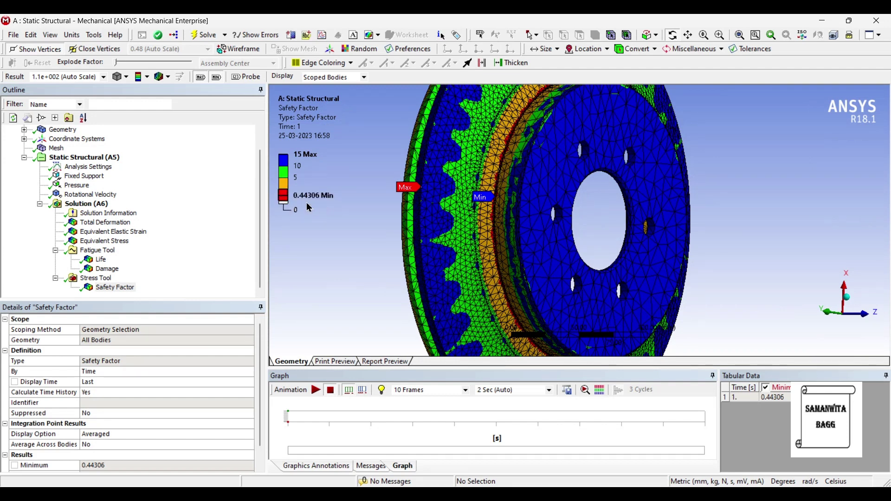
Orbit and zoom the disc through side-on, face-on and three-quarter views to inspect the Max and Min labels
{"action": "left_click_drag", "start_coordinate": [503, 152], "coordinate": [552, 108]}
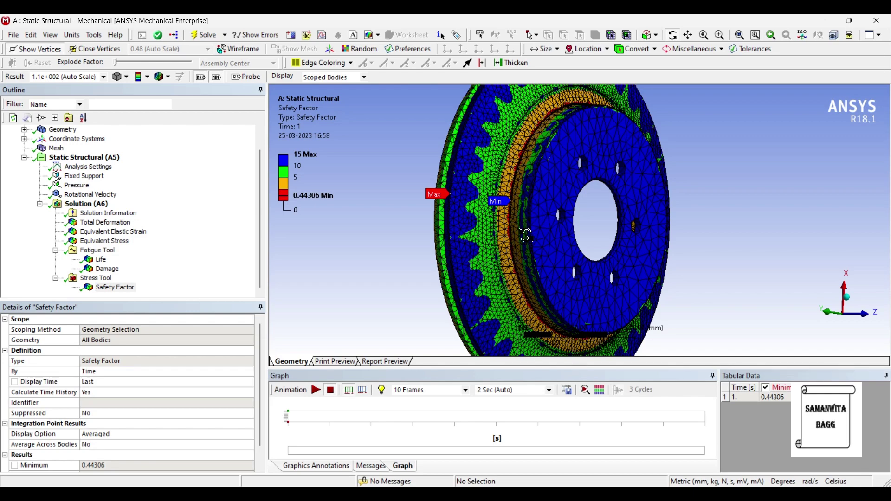
{"action": "left_click_drag", "start_coordinate": [526, 235], "coordinate": [592, 108]}
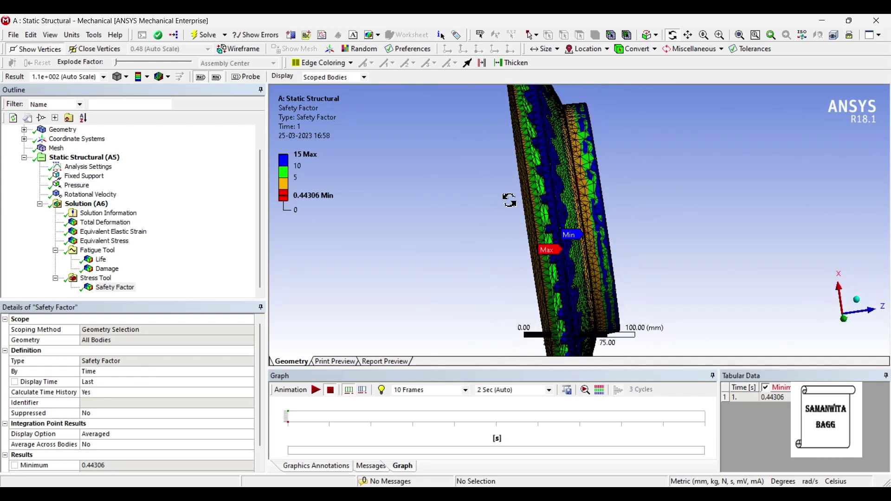
{"action": "left_click_drag", "start_coordinate": [509, 199], "coordinate": [567, 198]}
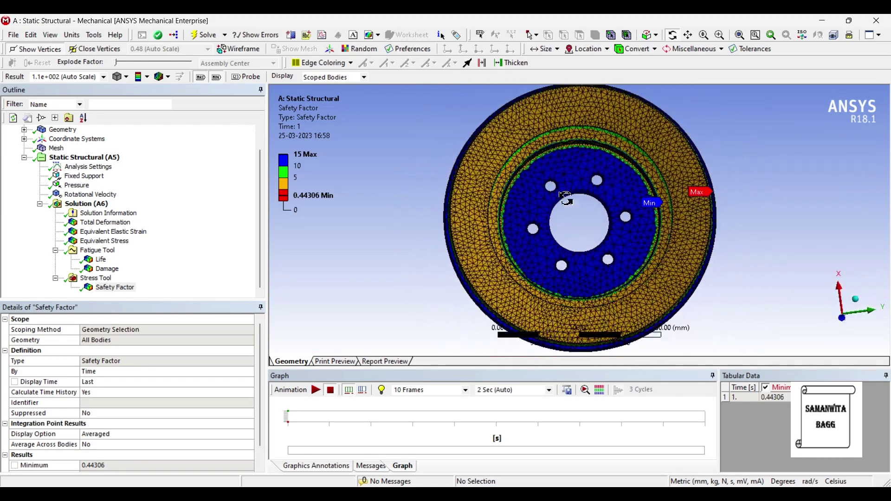
{"action": "scroll", "coordinate": [566, 198], "scroll_direction": "down", "scroll_amount": 5}
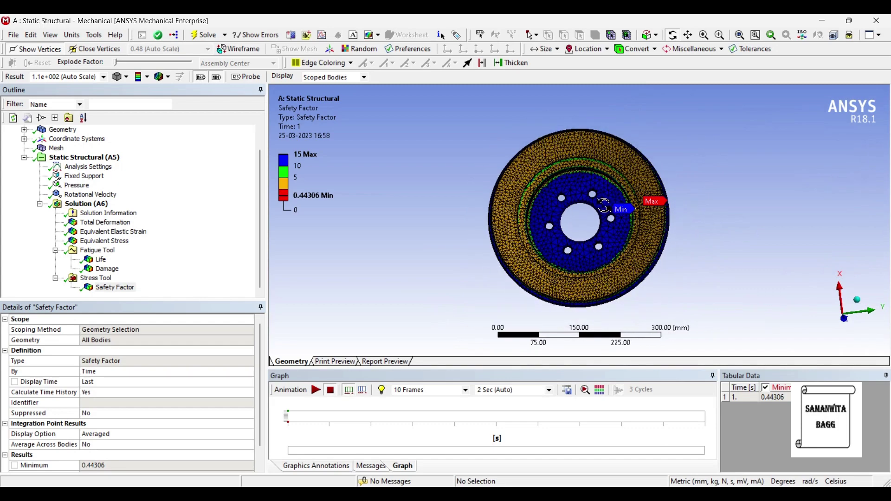
{"action": "left_click_drag", "start_coordinate": [604, 204], "coordinate": [600, 214]}
{"action": "scroll", "coordinate": [624, 248], "scroll_direction": "up", "scroll_amount": 2}
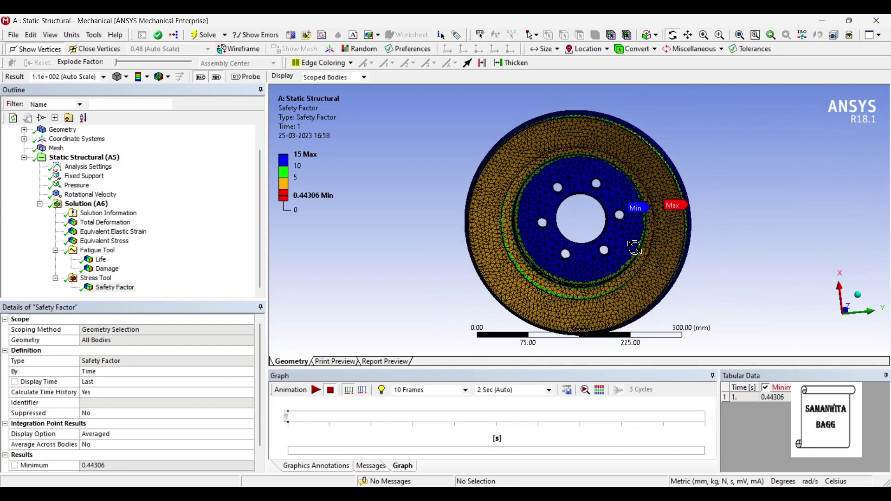
{"action": "left_click_drag", "start_coordinate": [635, 248], "coordinate": [487, 260]}
{"action": "scroll", "coordinate": [565, 230], "scroll_direction": "up", "scroll_amount": 2}
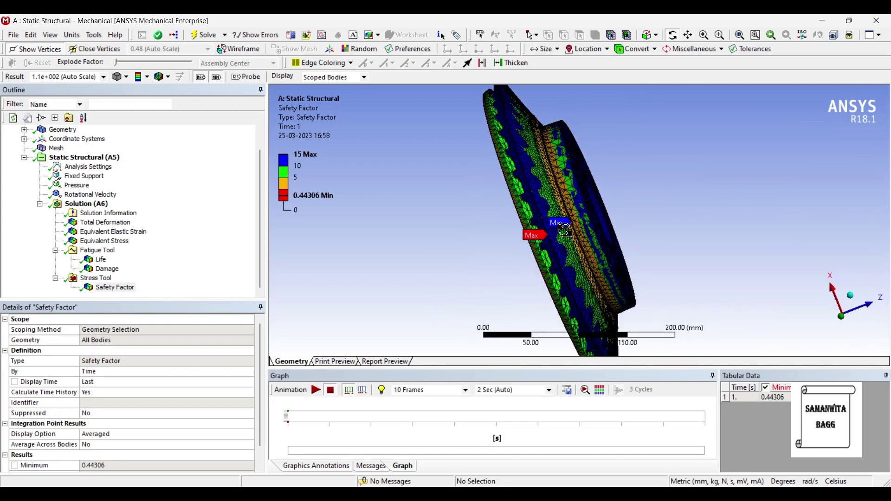
{"action": "left_click_drag", "start_coordinate": [565, 230], "coordinate": [529, 187]}
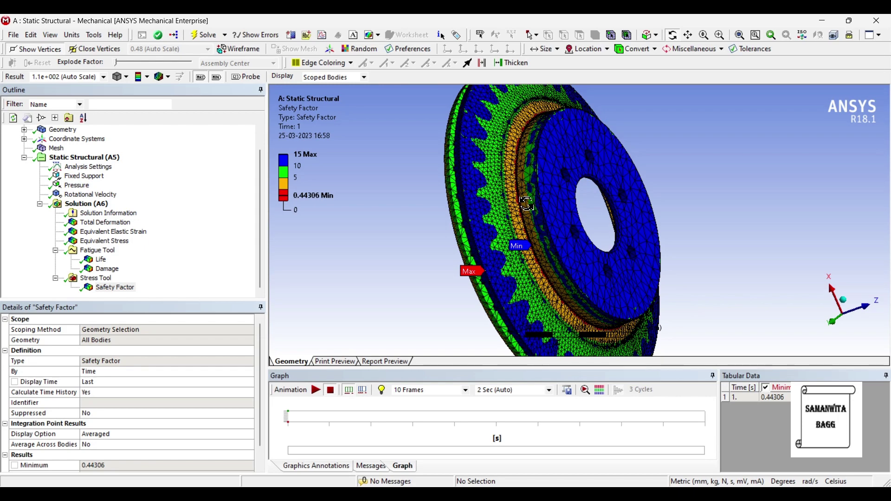
{"action": "left_click_drag", "start_coordinate": [523, 211], "coordinate": [615, 212]}
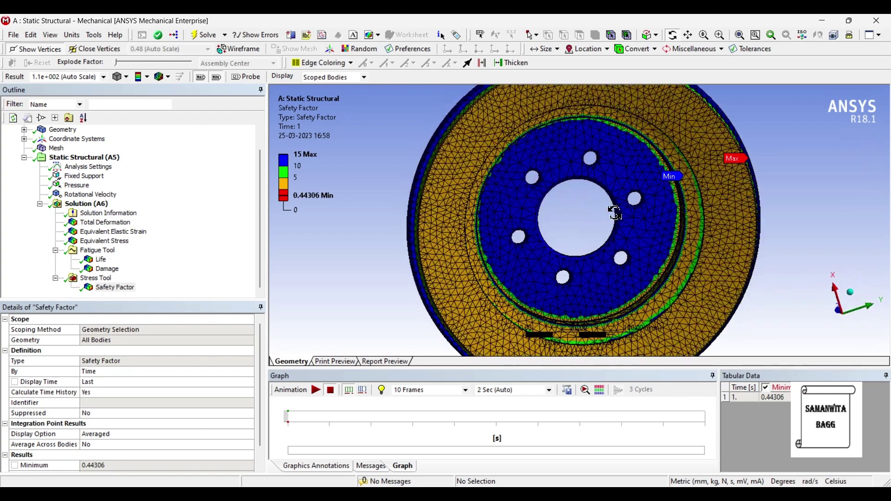
{"action": "scroll", "coordinate": [617, 209], "scroll_direction": "down", "scroll_amount": 3}
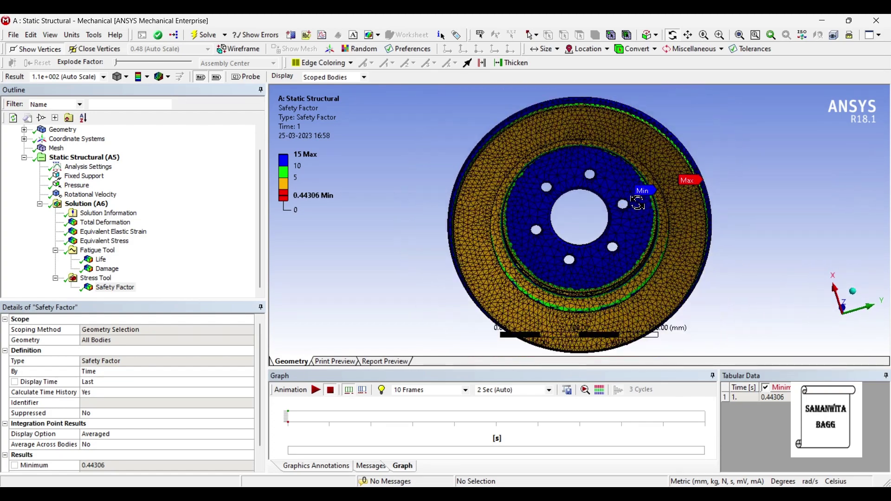
{"action": "left_click_drag", "start_coordinate": [638, 203], "coordinate": [614, 218]}
{"action": "scroll", "coordinate": [629, 186], "scroll_direction": "down", "scroll_amount": 2}
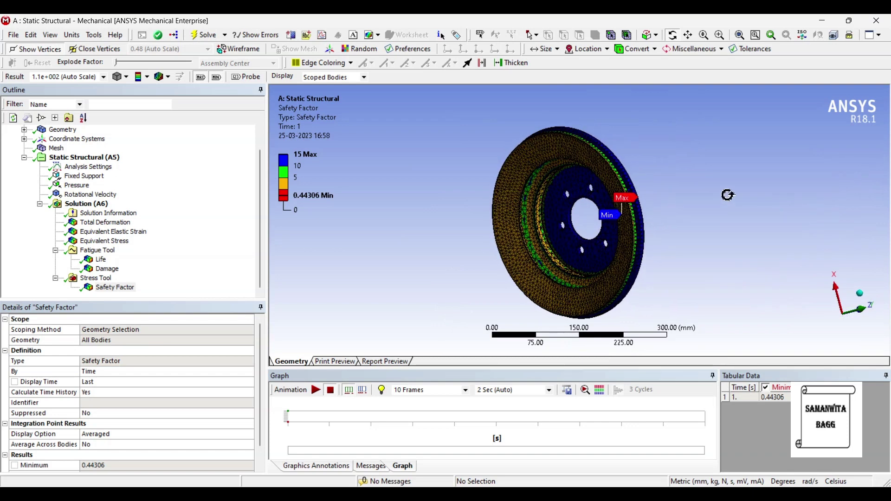